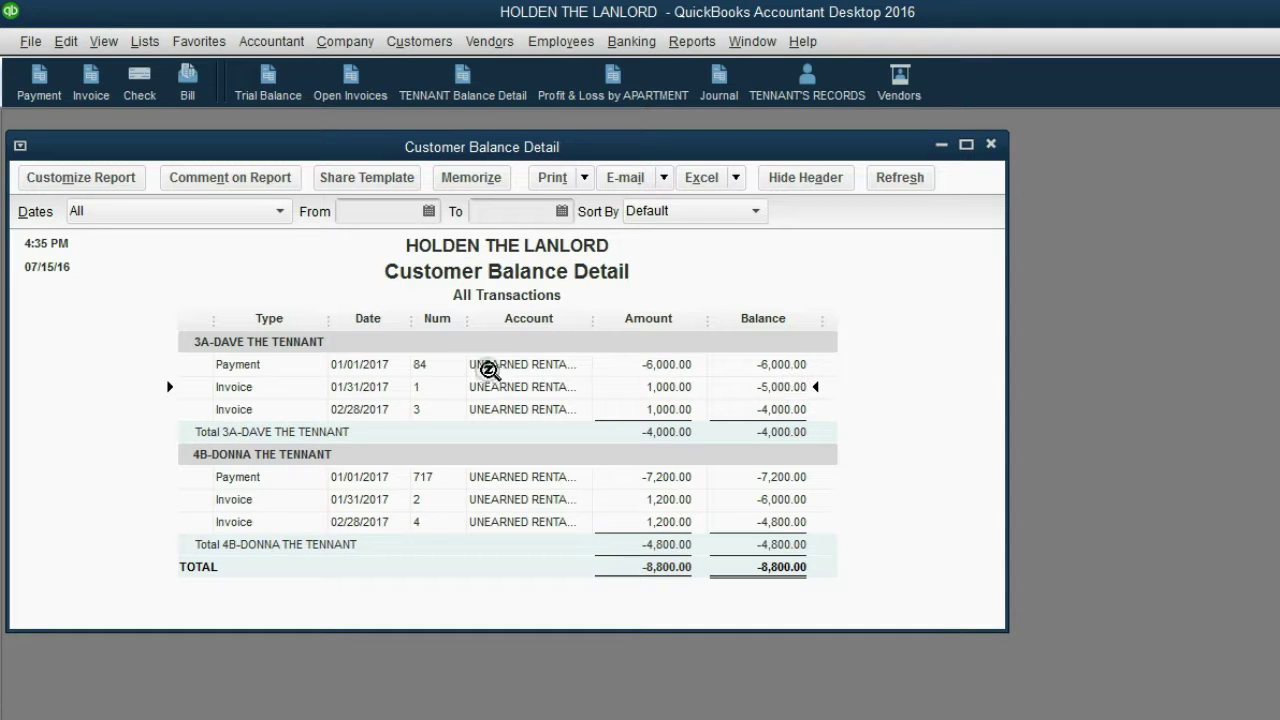
Step: Examine the apartment 3A tenant's monthly invoices and running balance in the Customer Balance Detail report
left_click(389, 390)
left_click(380, 410)
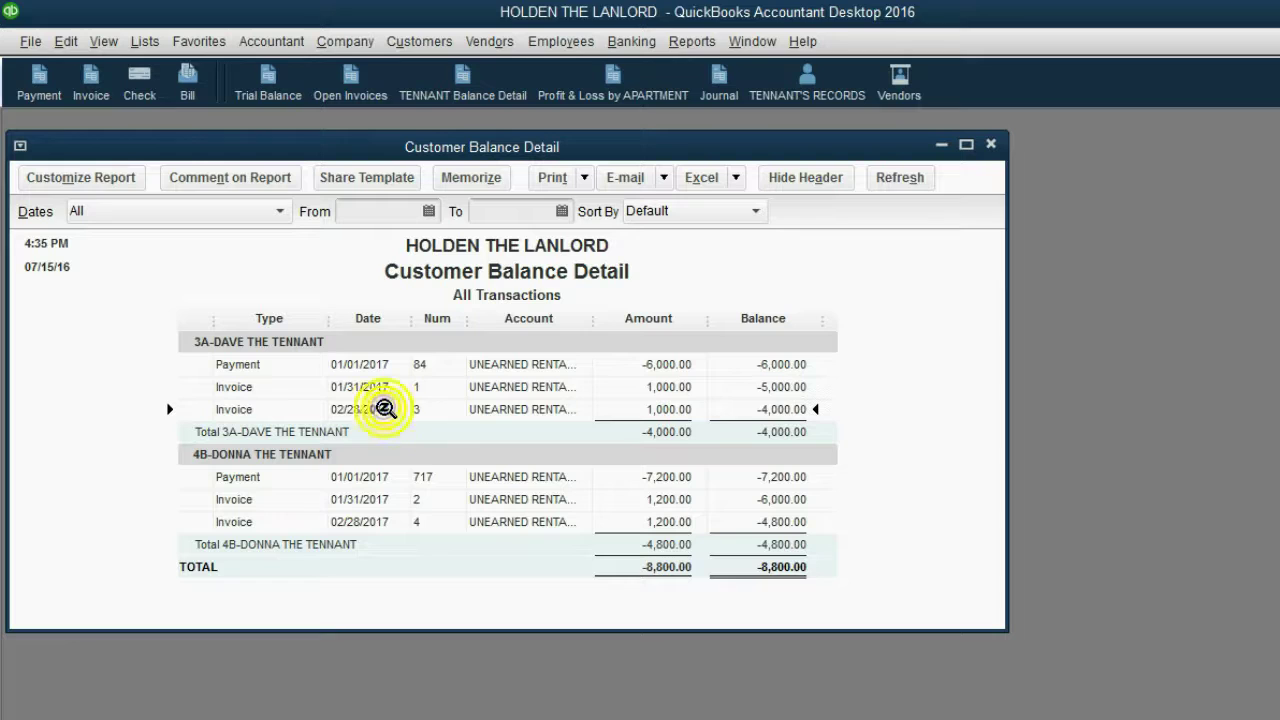
left_click(797, 389)
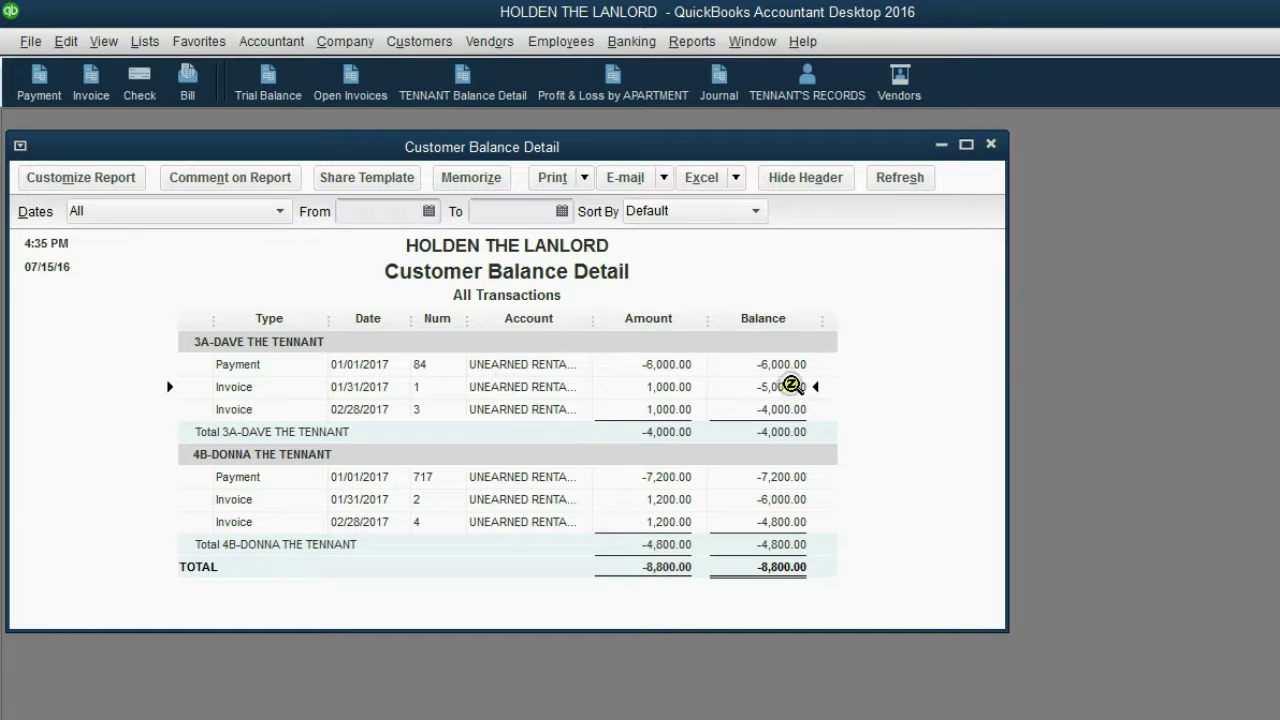
left_click(792, 386)
left_click(372, 411)
Step: Examine the apartment 4B tenant's January and February invoices, amounts and running balance in the Customer Balance Detail report
double_click(464, 492)
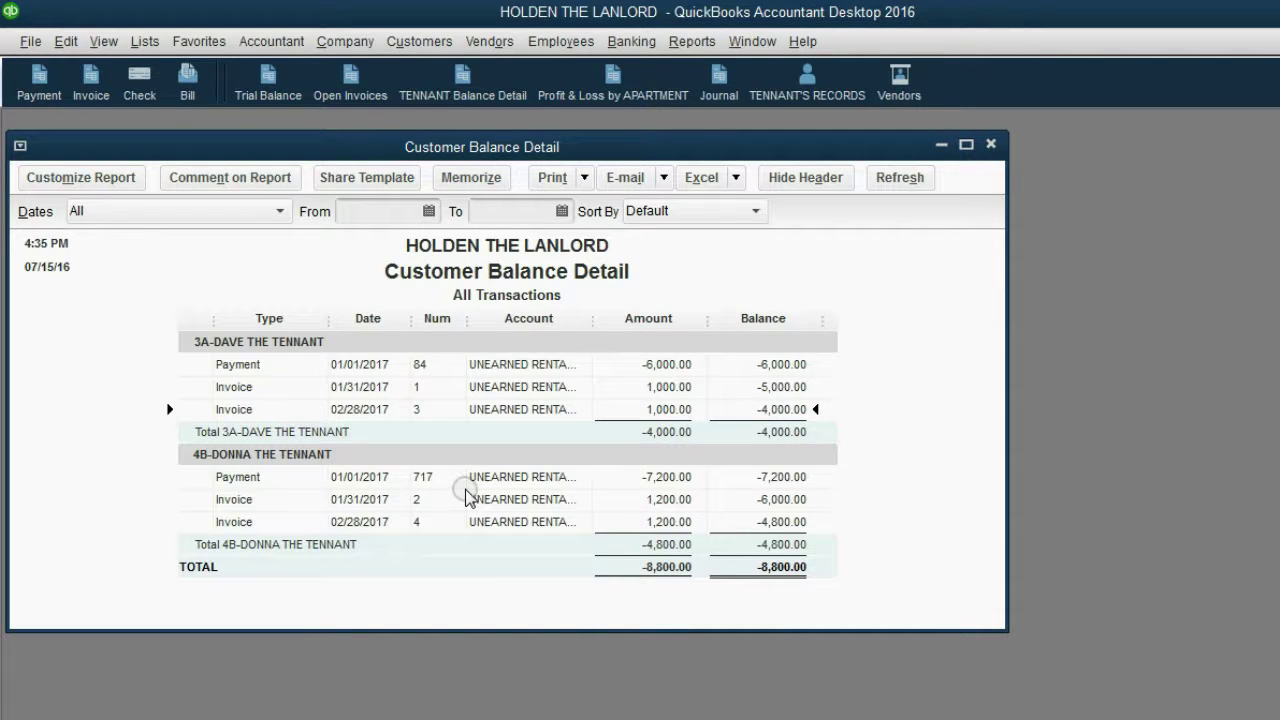
left_click(392, 505)
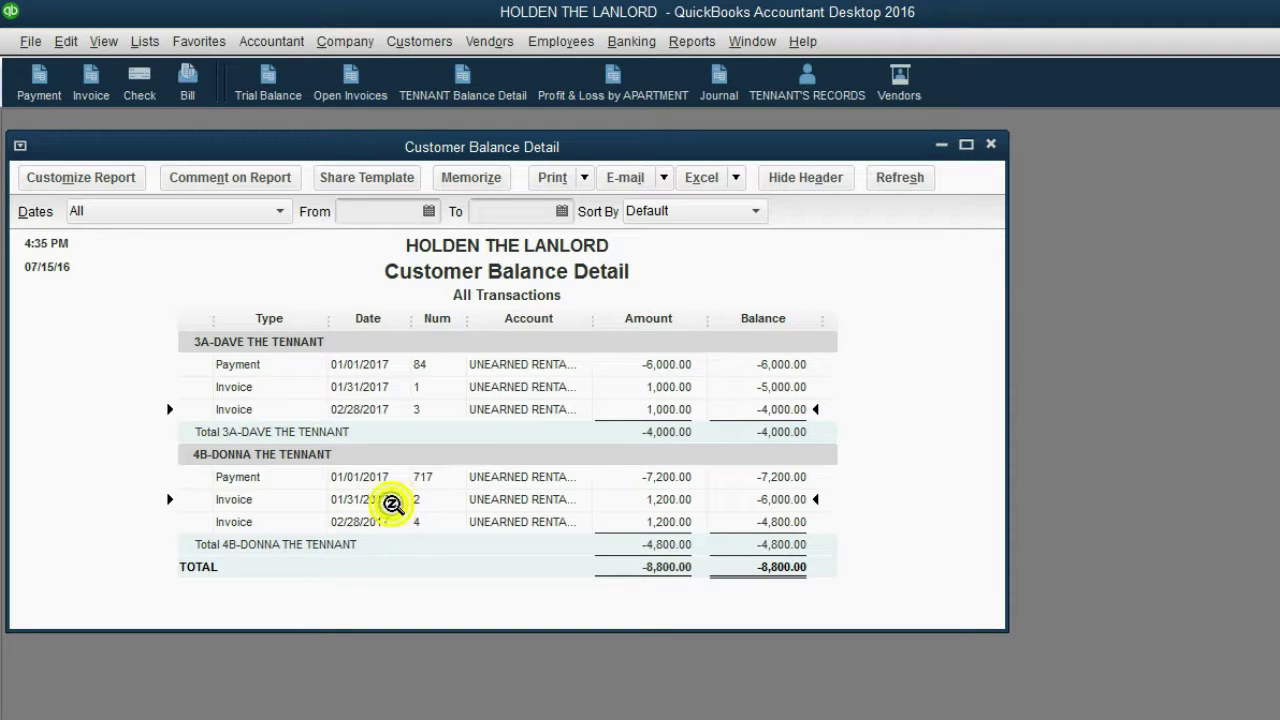
left_click(655, 500)
left_click(787, 499)
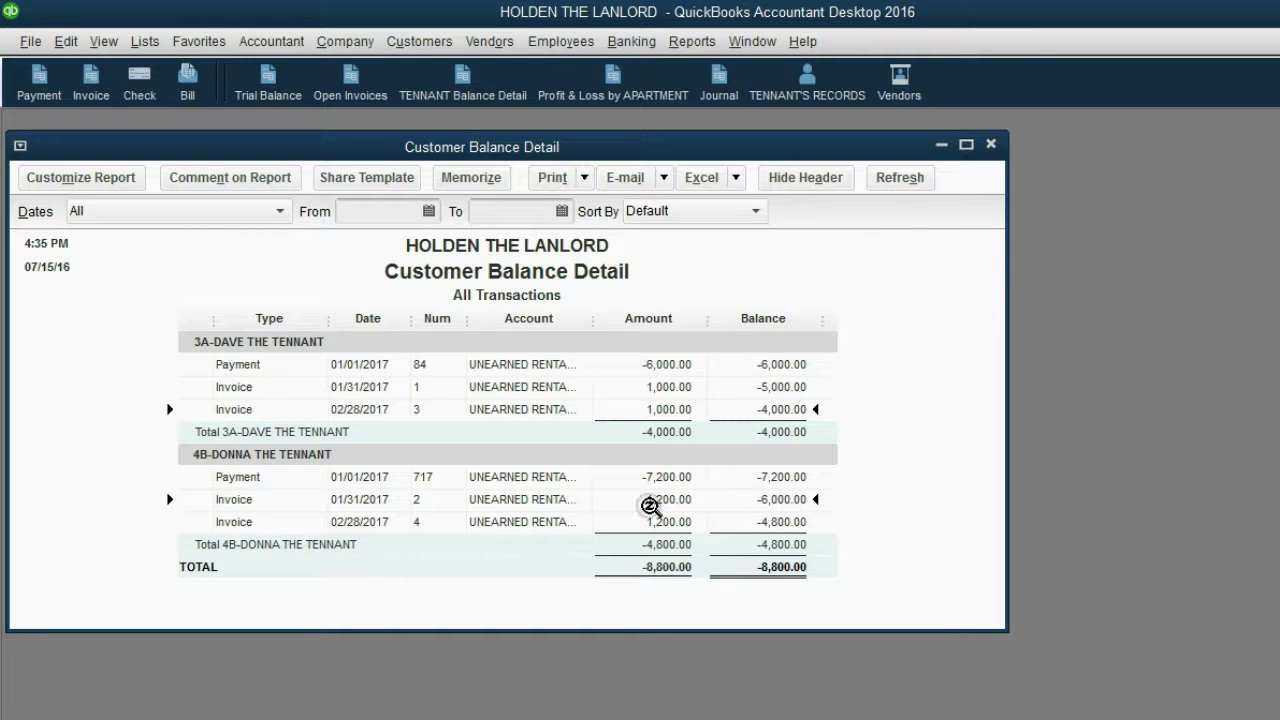
left_click(384, 522)
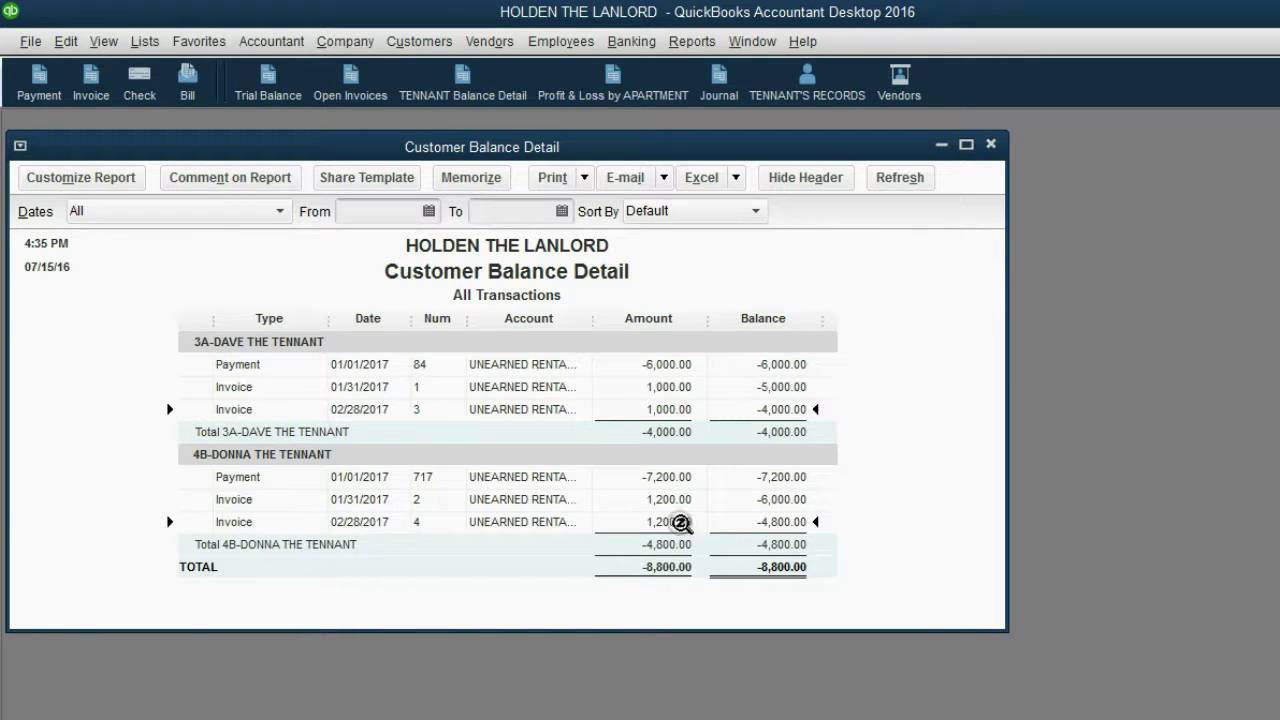
left_click(770, 522)
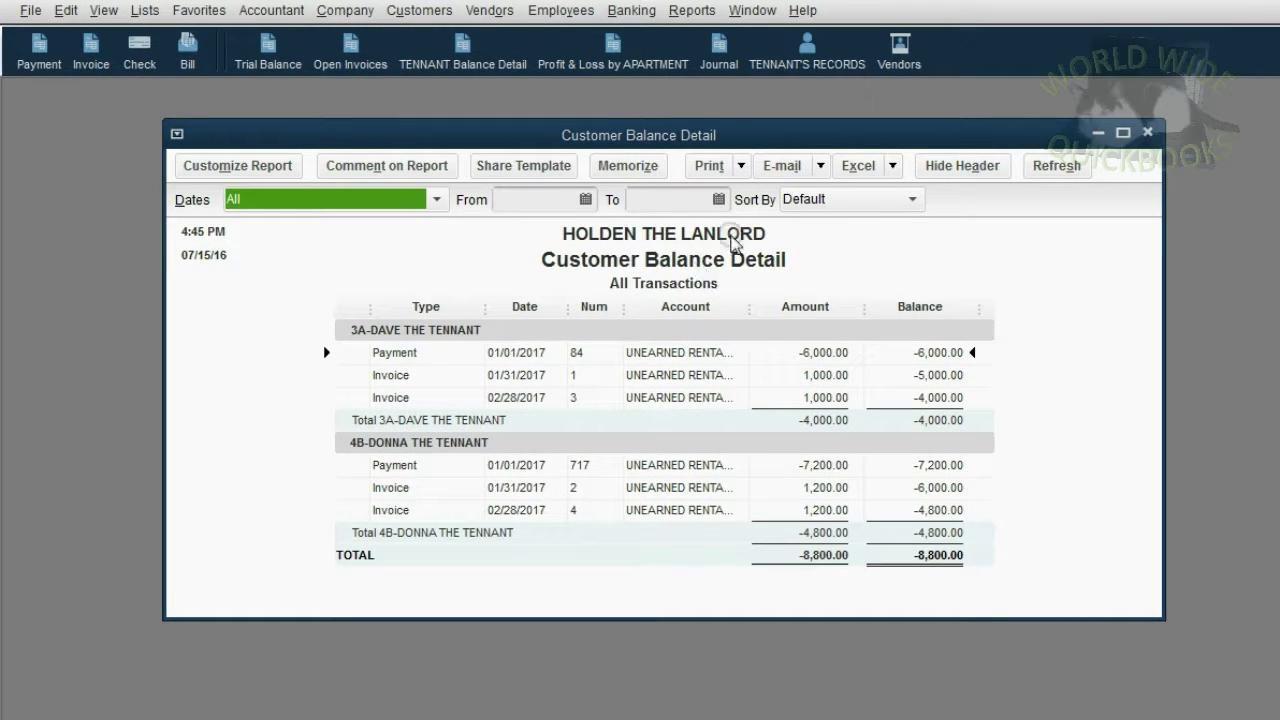
Step: Move the Customer Balance Detail report aside and open the Open Invoices report
left_click_drag(770, 144, 855, 133)
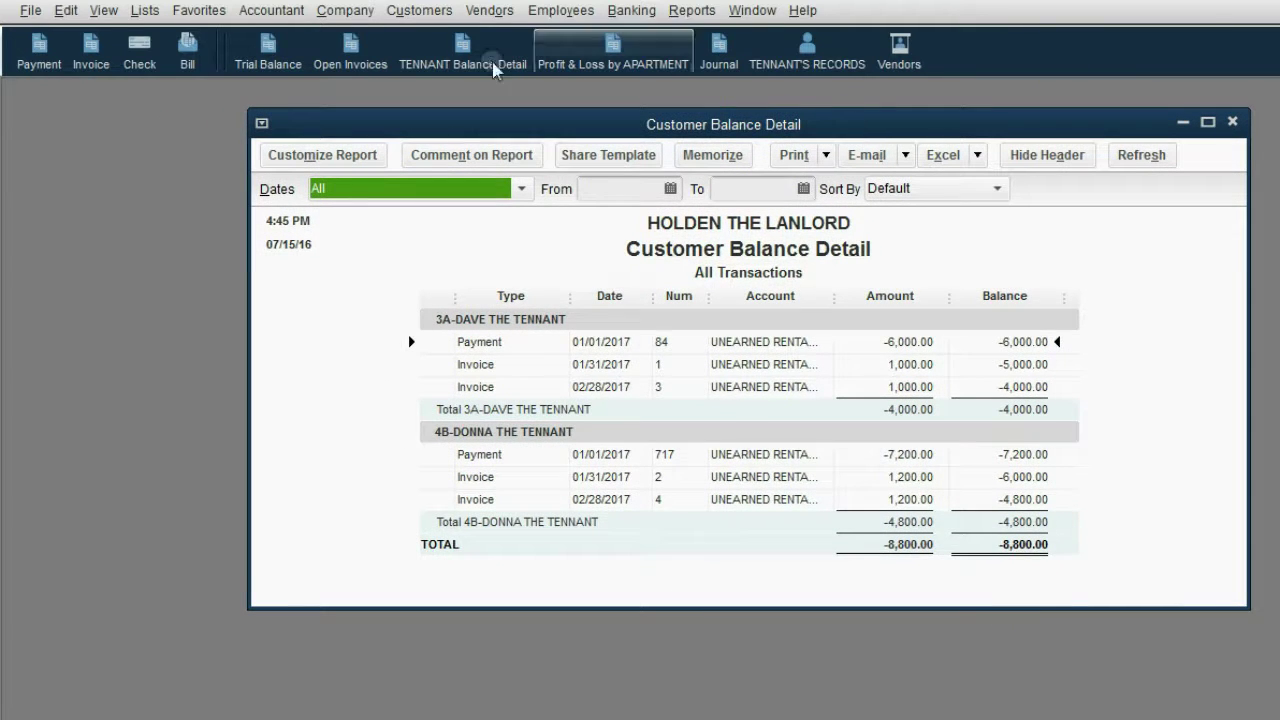
left_click(357, 64)
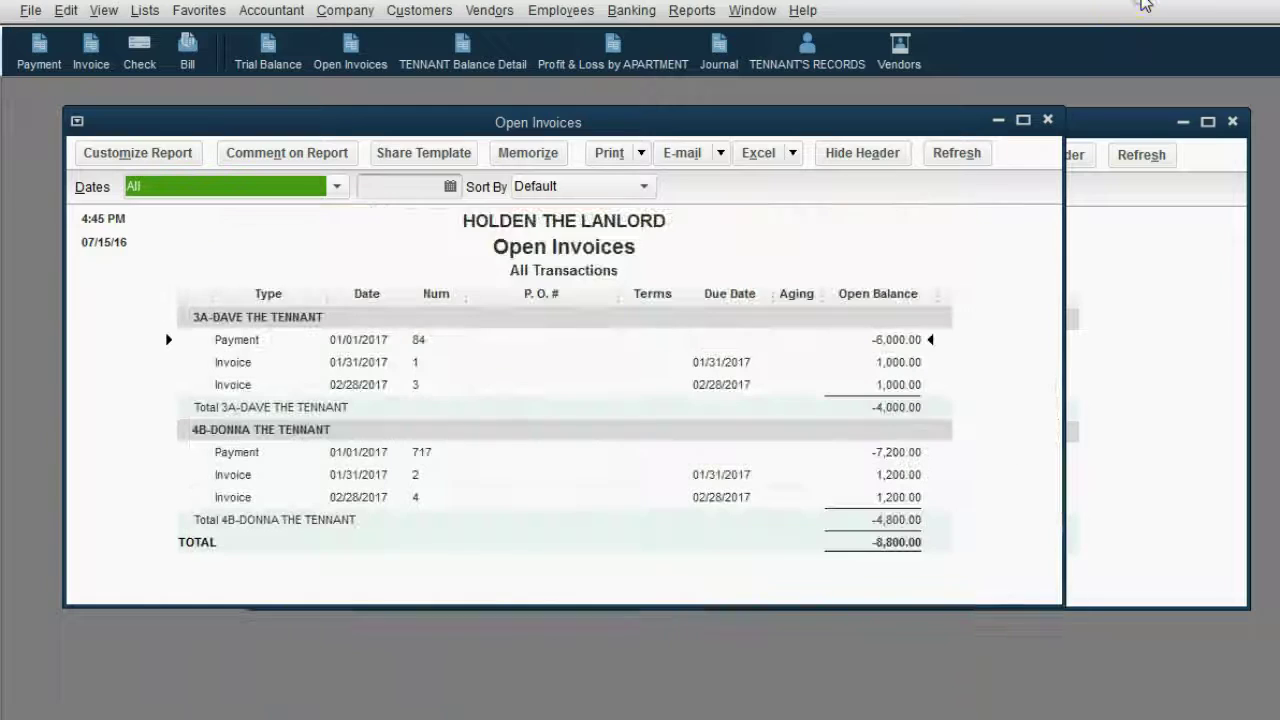
left_click(880, 342)
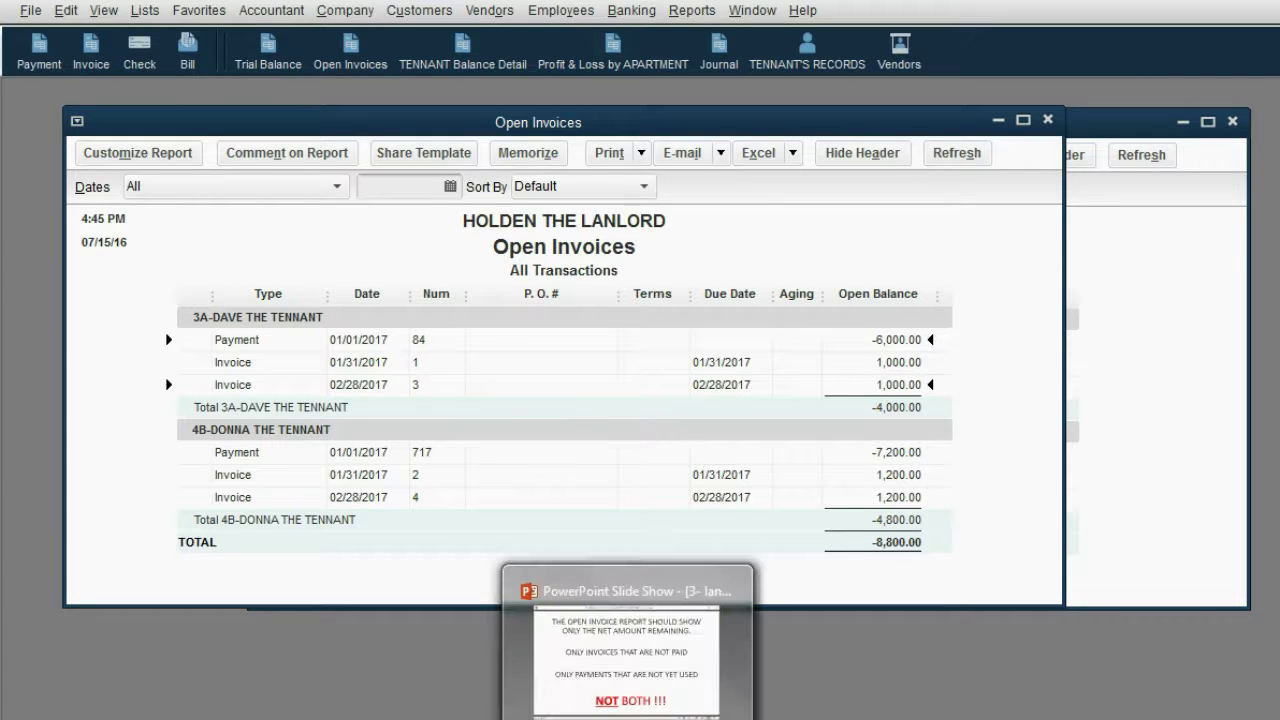
Step: Switch to the PowerPoint slide show, read the slides on open invoices and applying payments, and return to QuickBooks
left_click(628, 640)
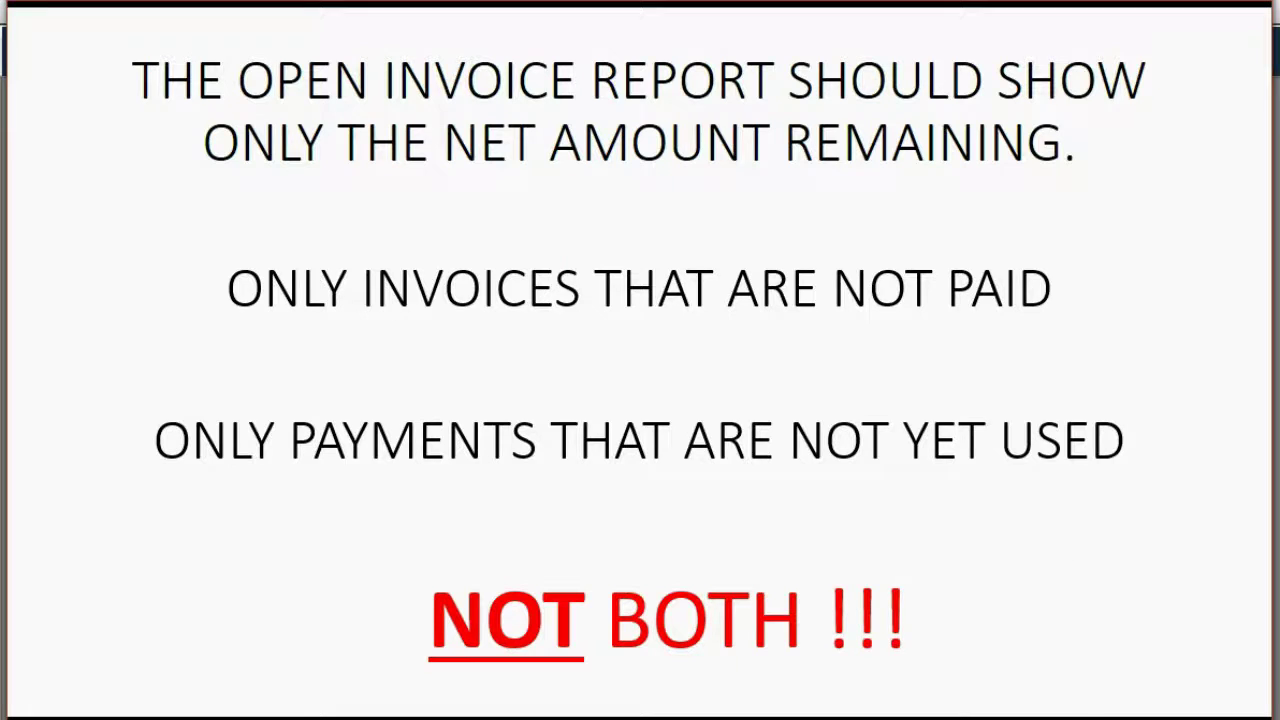
left_click(1062, 716)
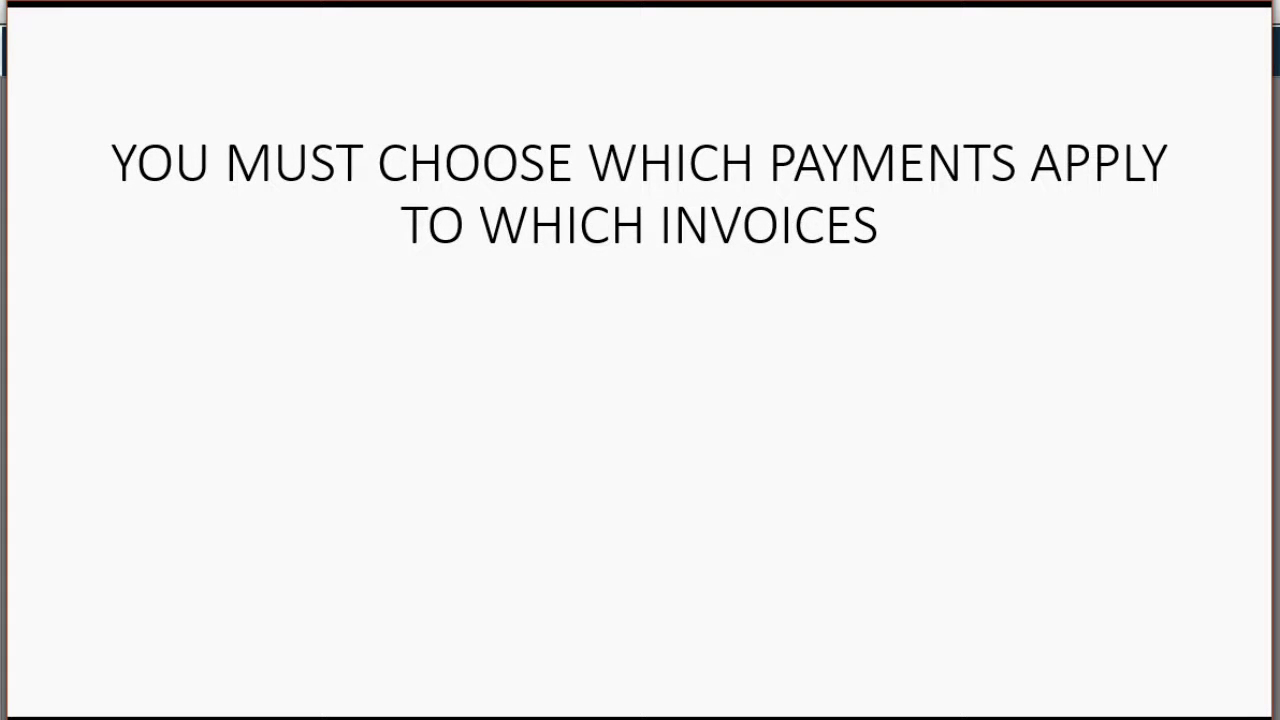
left_click(1060, 712)
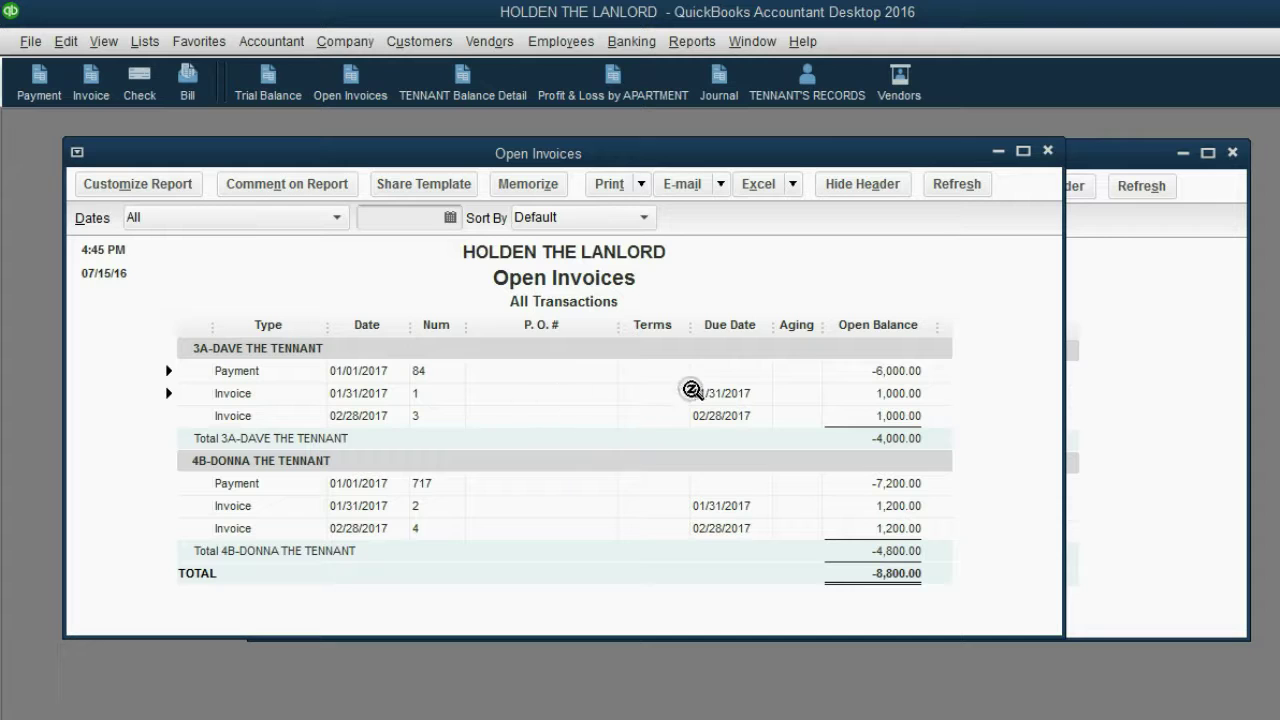
Step: Review the open balances of the apartment 3A tenant's payment and invoices in the Open Invoices report
left_click(878, 380)
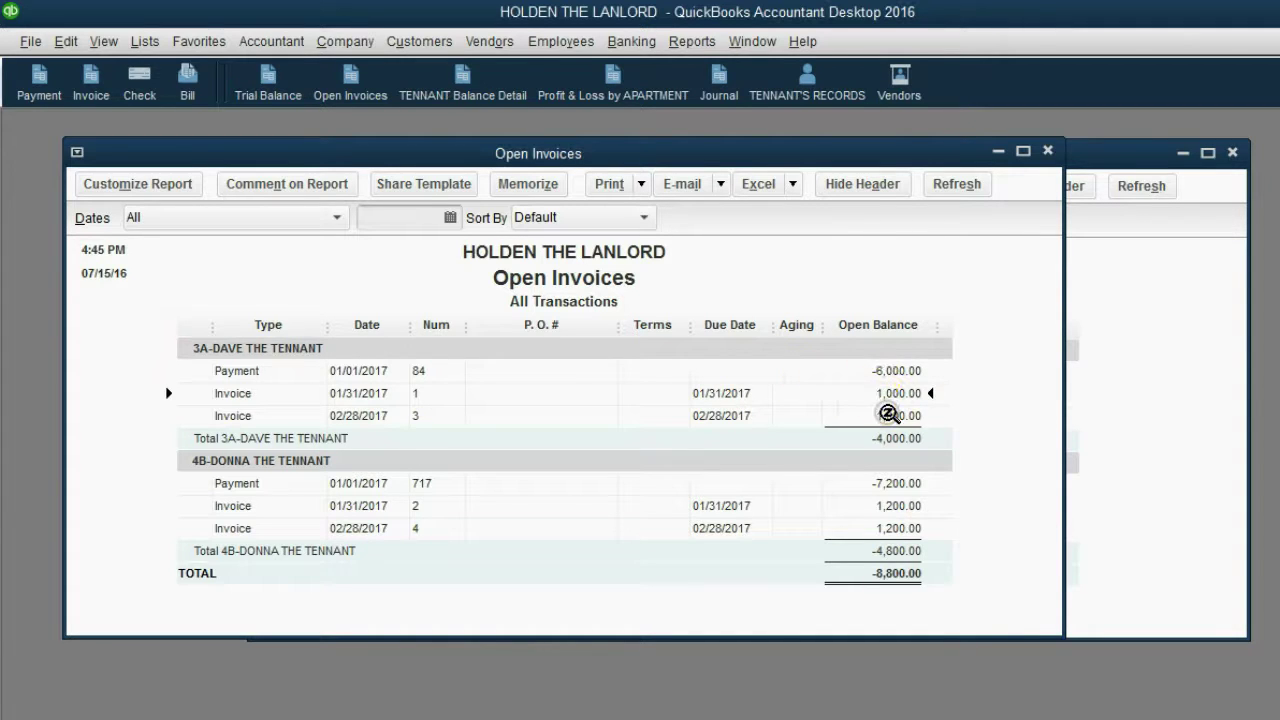
left_click(884, 372)
left_click(890, 410)
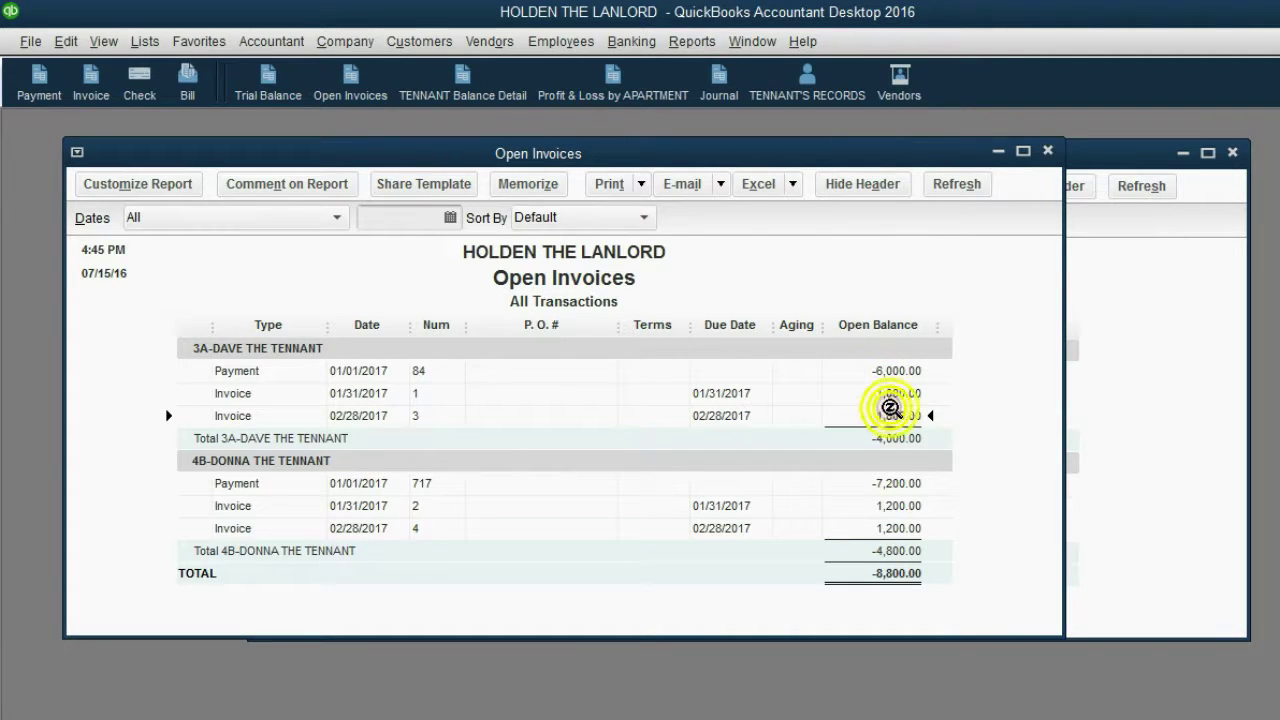
left_click(603, 302)
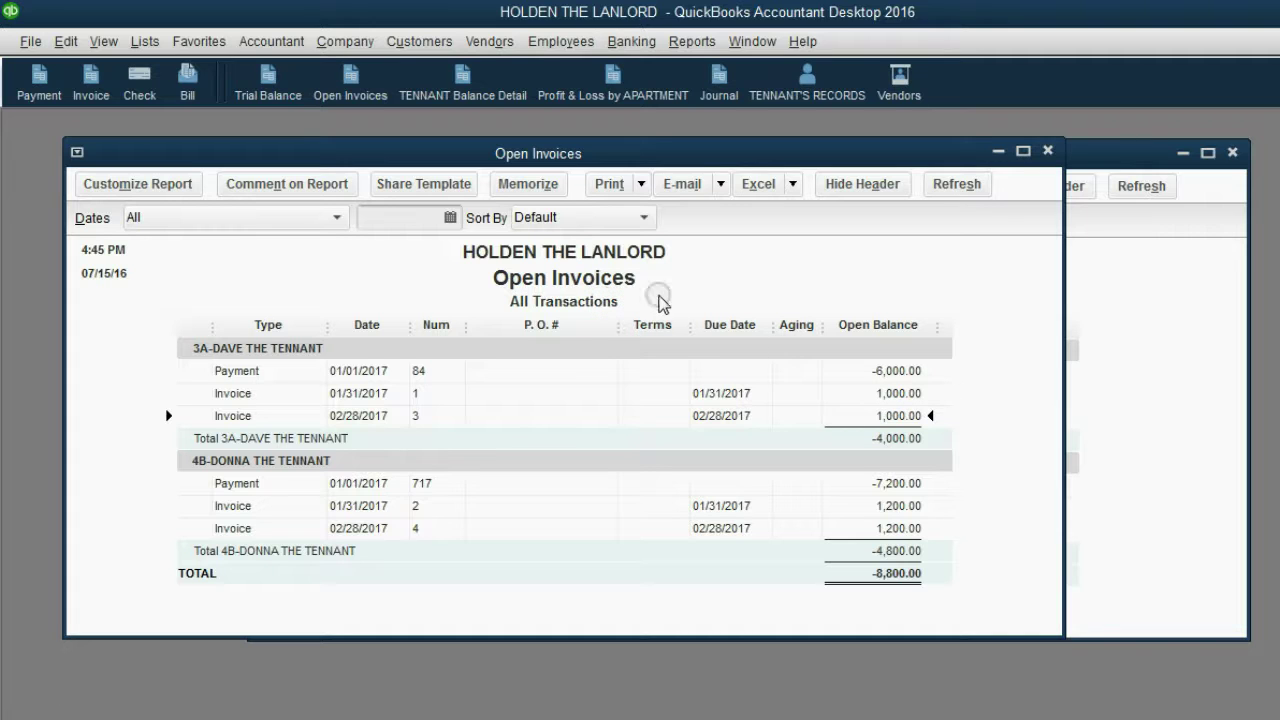
Step: Bring the Customer Balance Detail report forward and follow the apartment 3A tenant's running balance after each transaction
left_click(1150, 342)
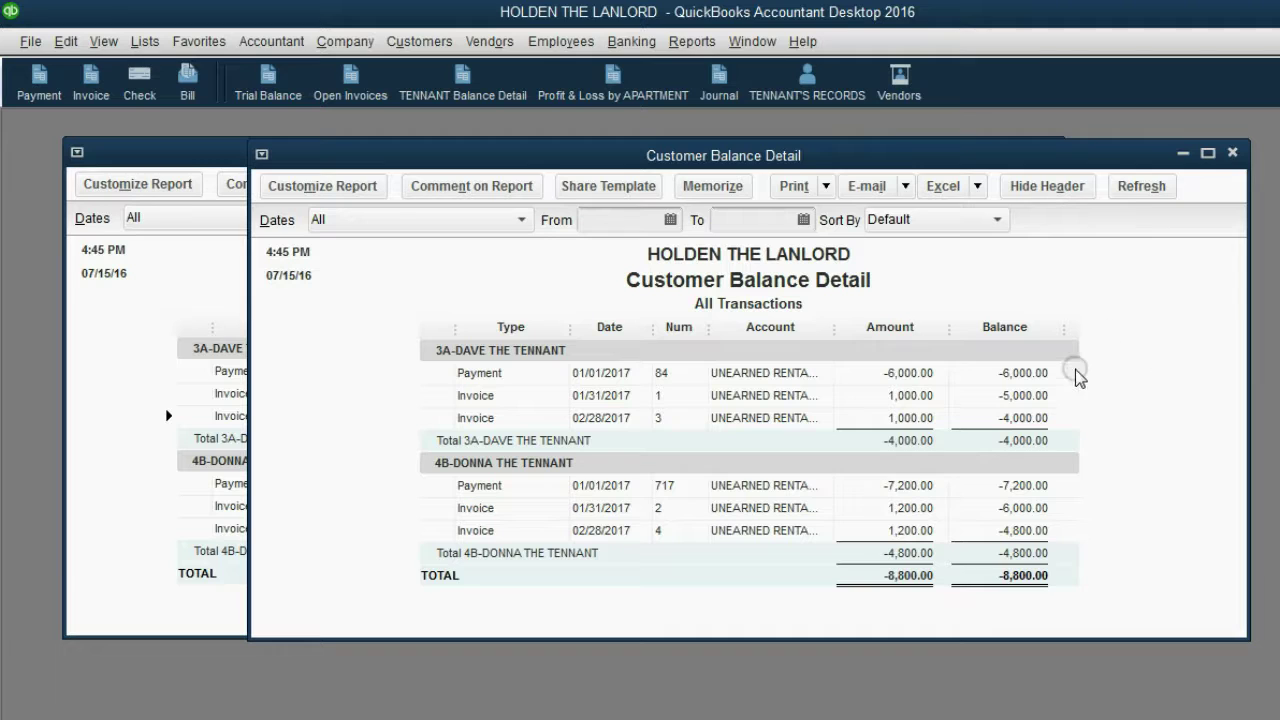
left_click(1034, 372)
left_click(1034, 394)
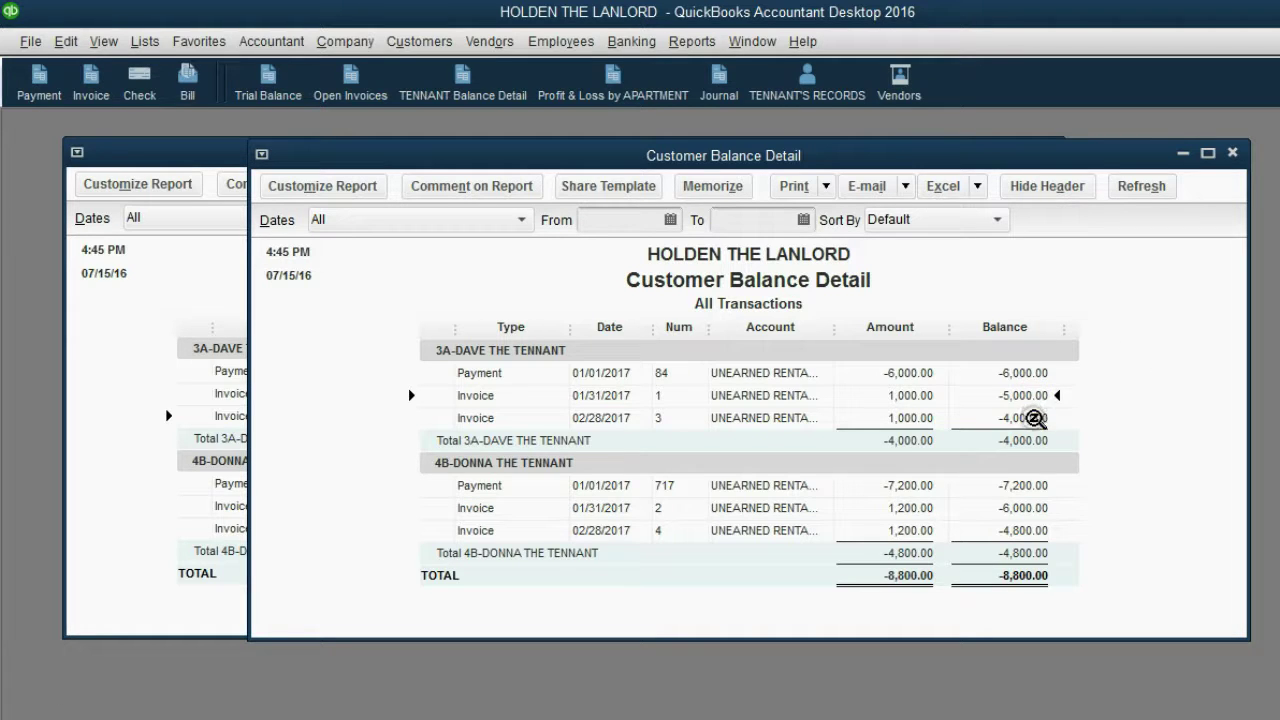
left_click(1034, 417)
Step: Return to the Open Invoices report and check the due dates of the apartment 3A tenant's two invoices
left_click(102, 347)
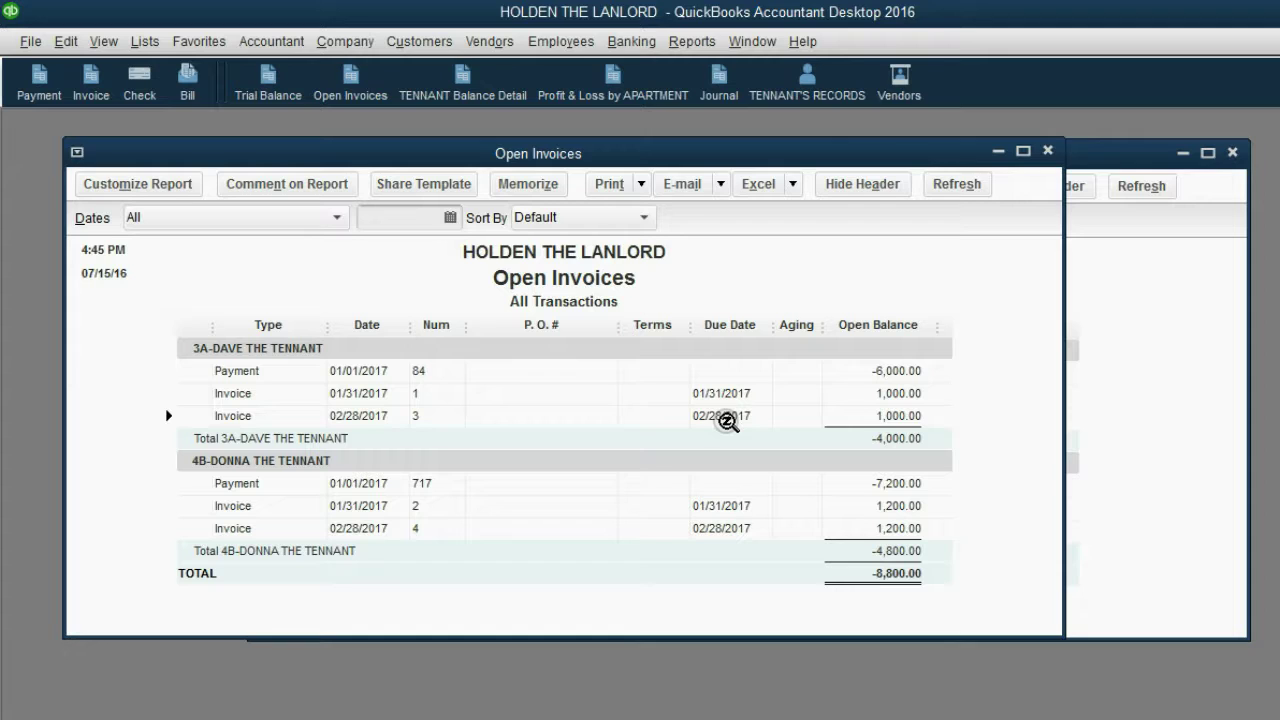
left_click(735, 396)
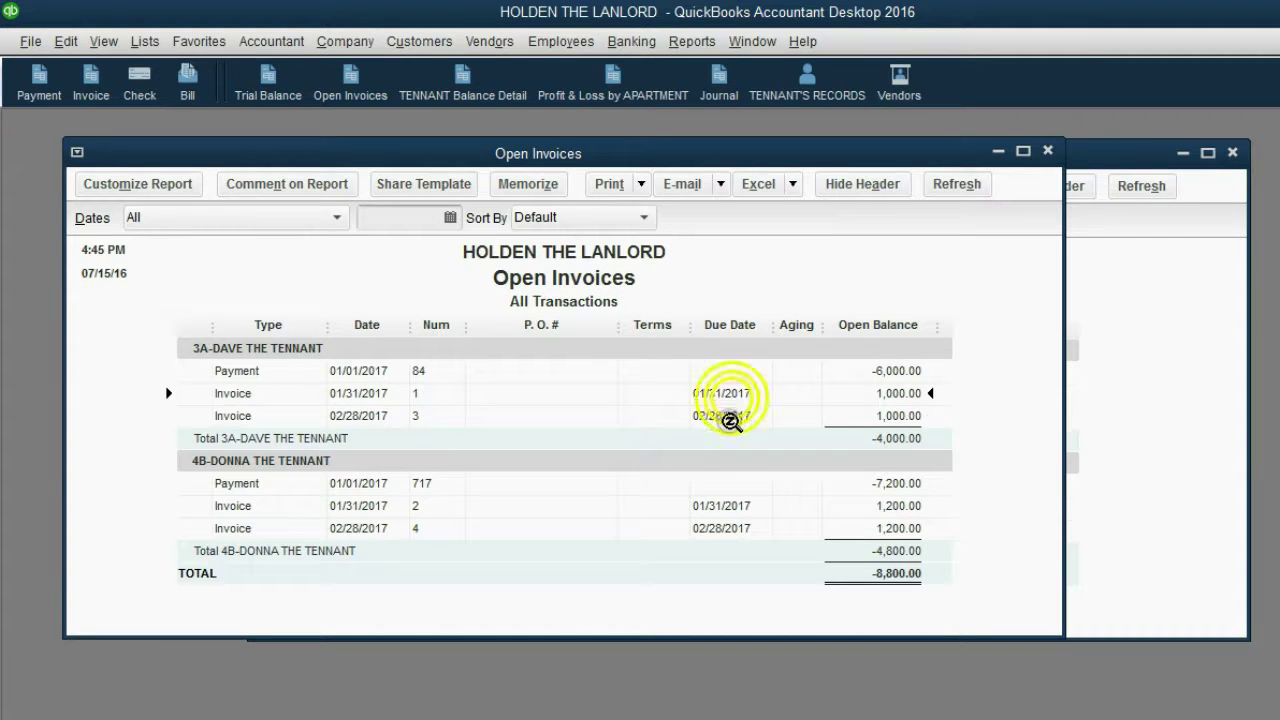
left_click(731, 421)
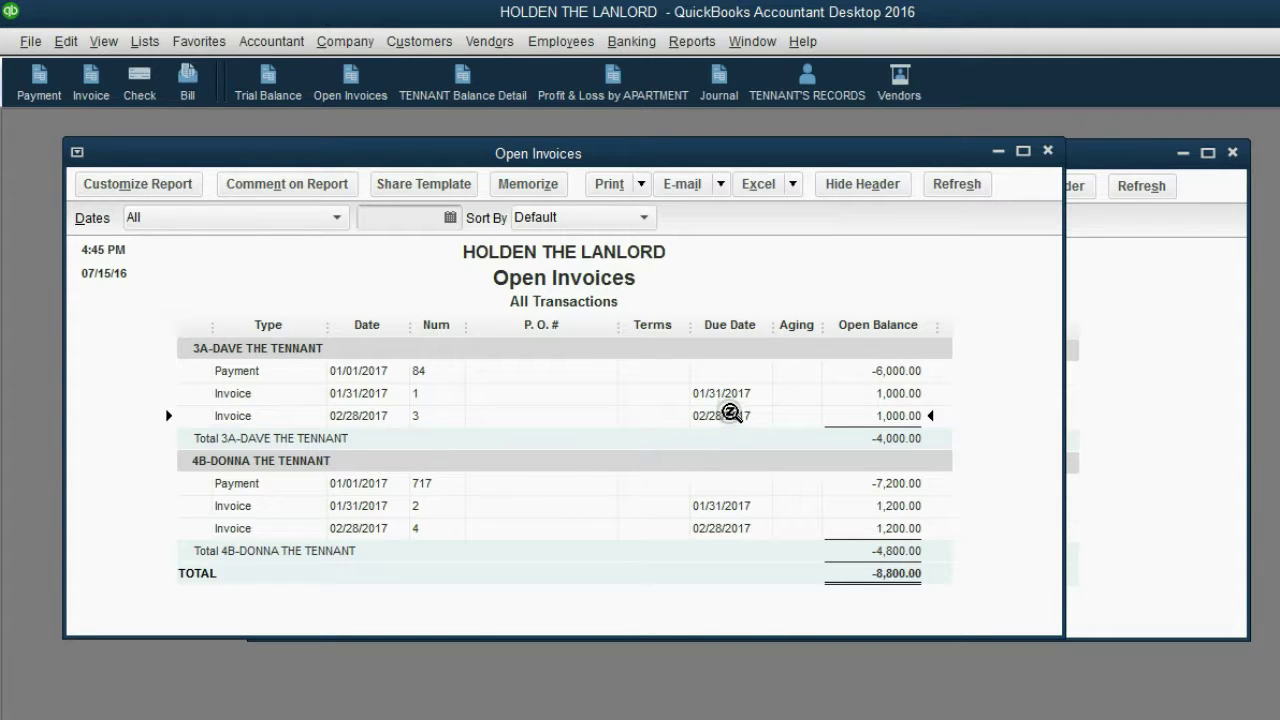
Step: Compare the apartment 3A tenant's open payment with the two invoices listed in the Open Invoices report
left_click(883, 367)
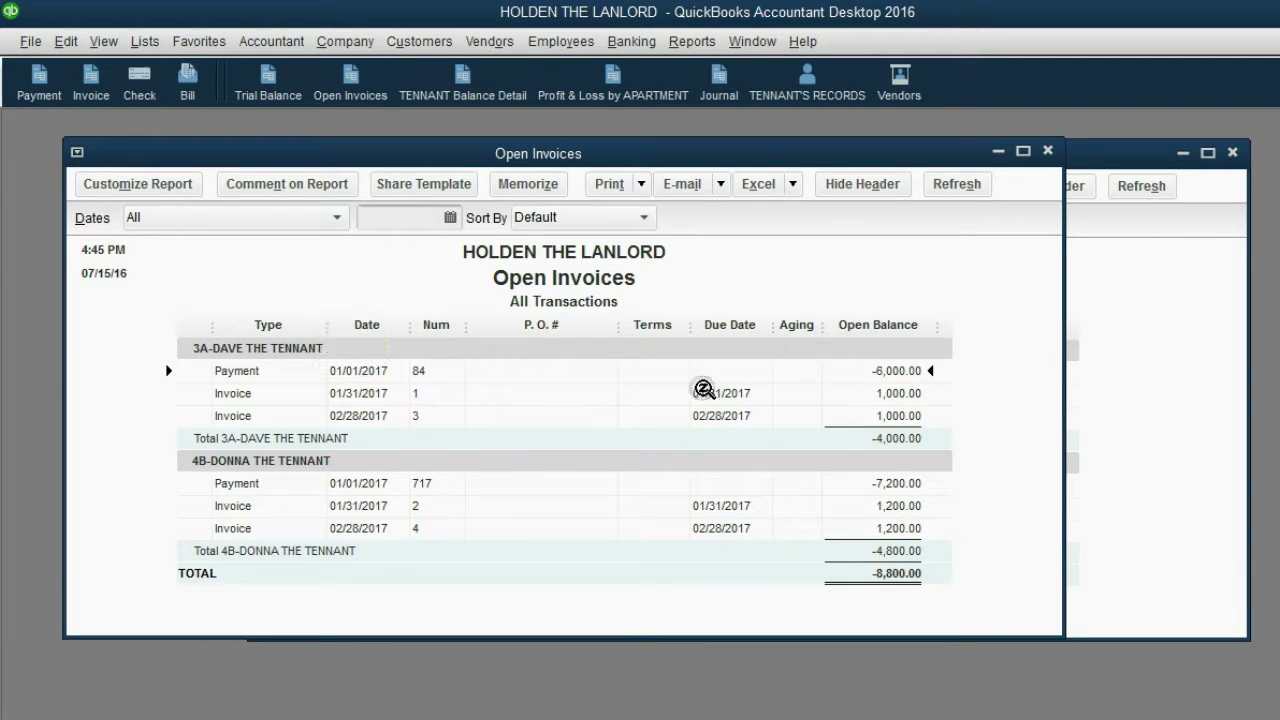
left_click(903, 412)
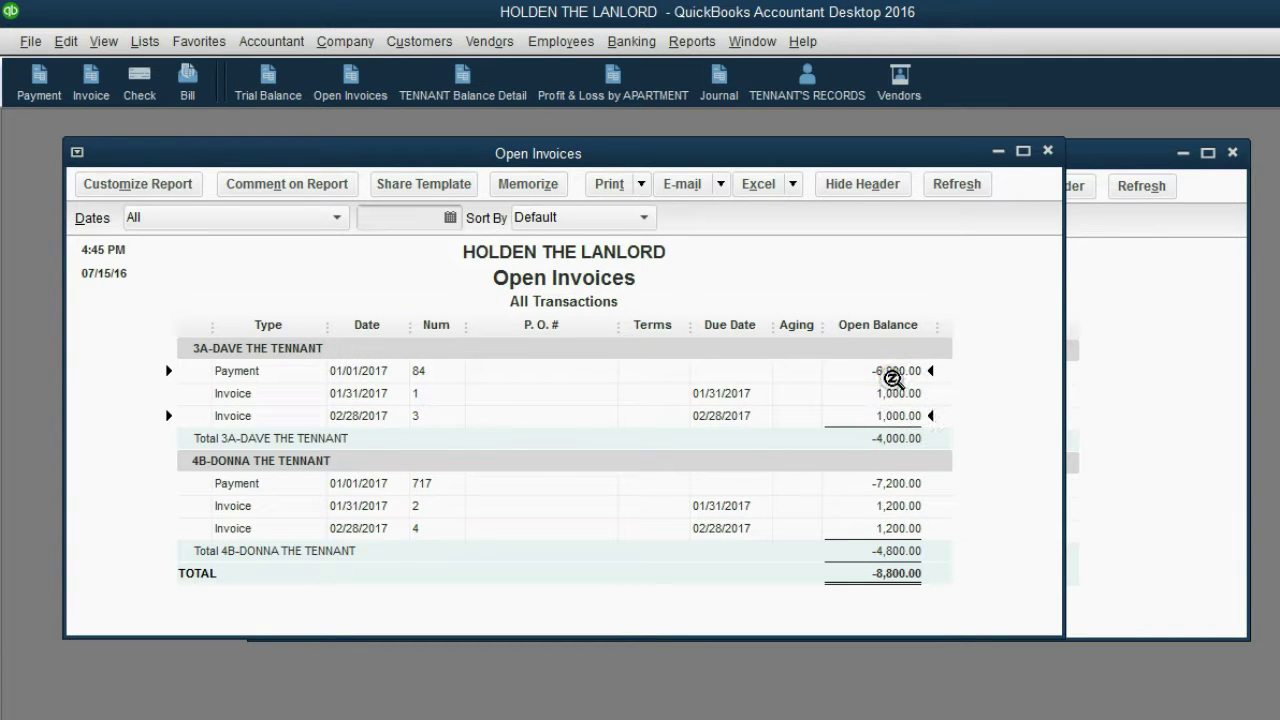
left_click(893, 371)
left_click(894, 395)
left_click(894, 413)
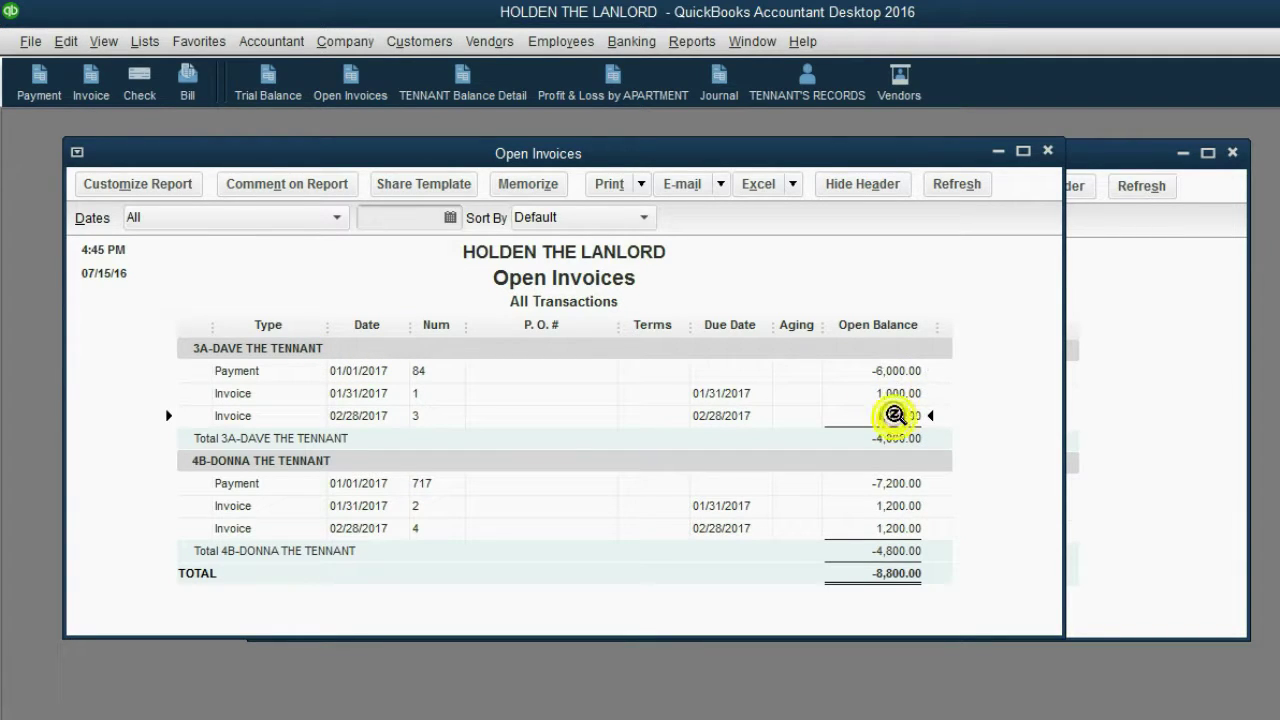
left_click(894, 394)
left_click(894, 416)
left_click(894, 396)
left_click(894, 415)
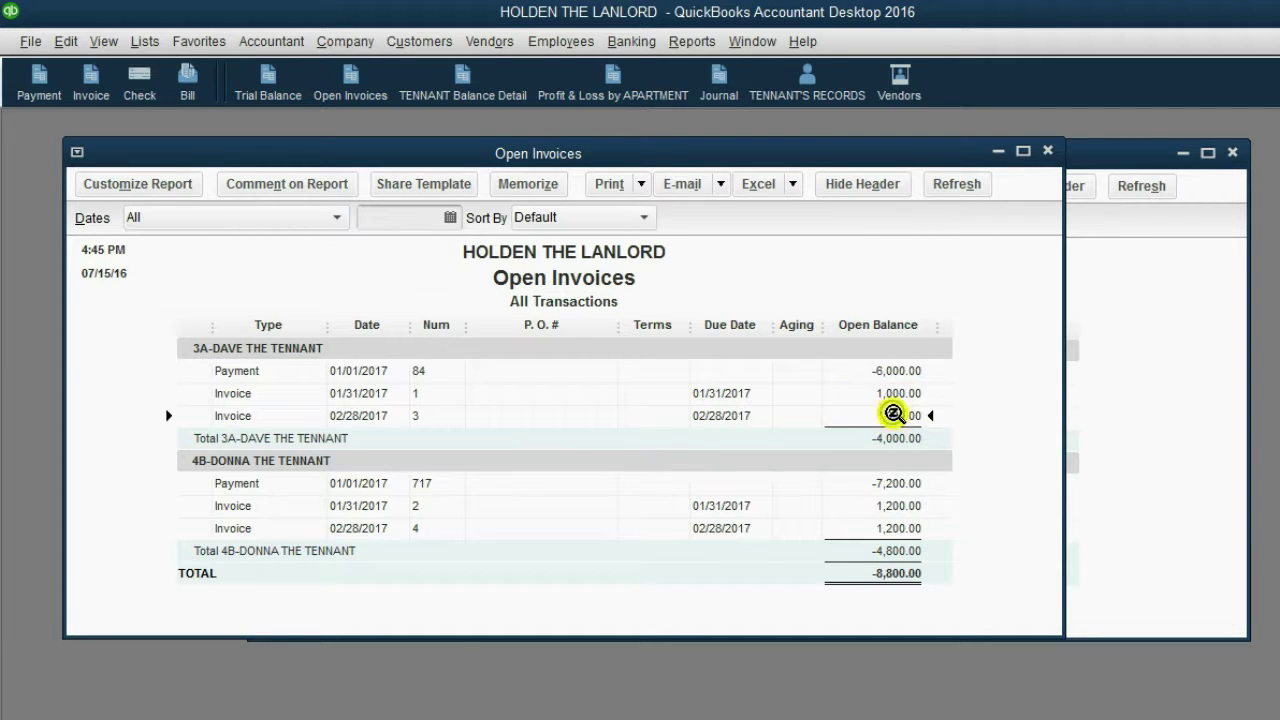
left_click(552, 286)
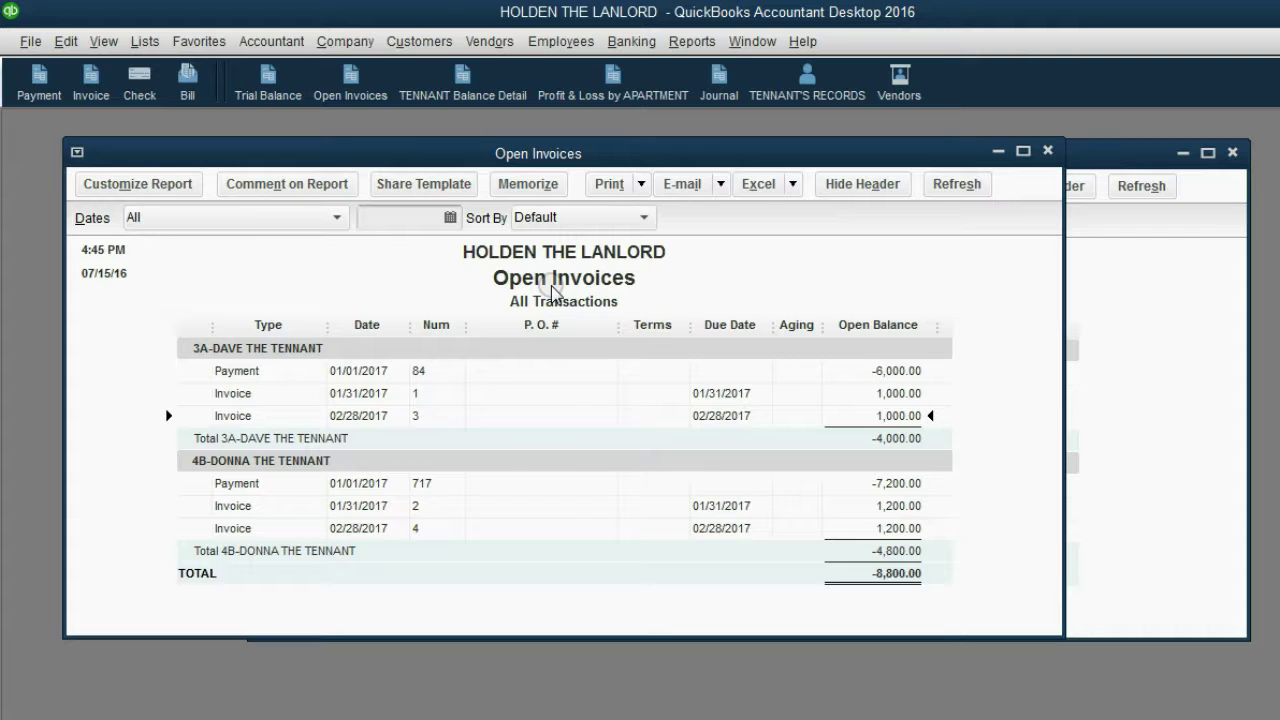
left_click(275, 373)
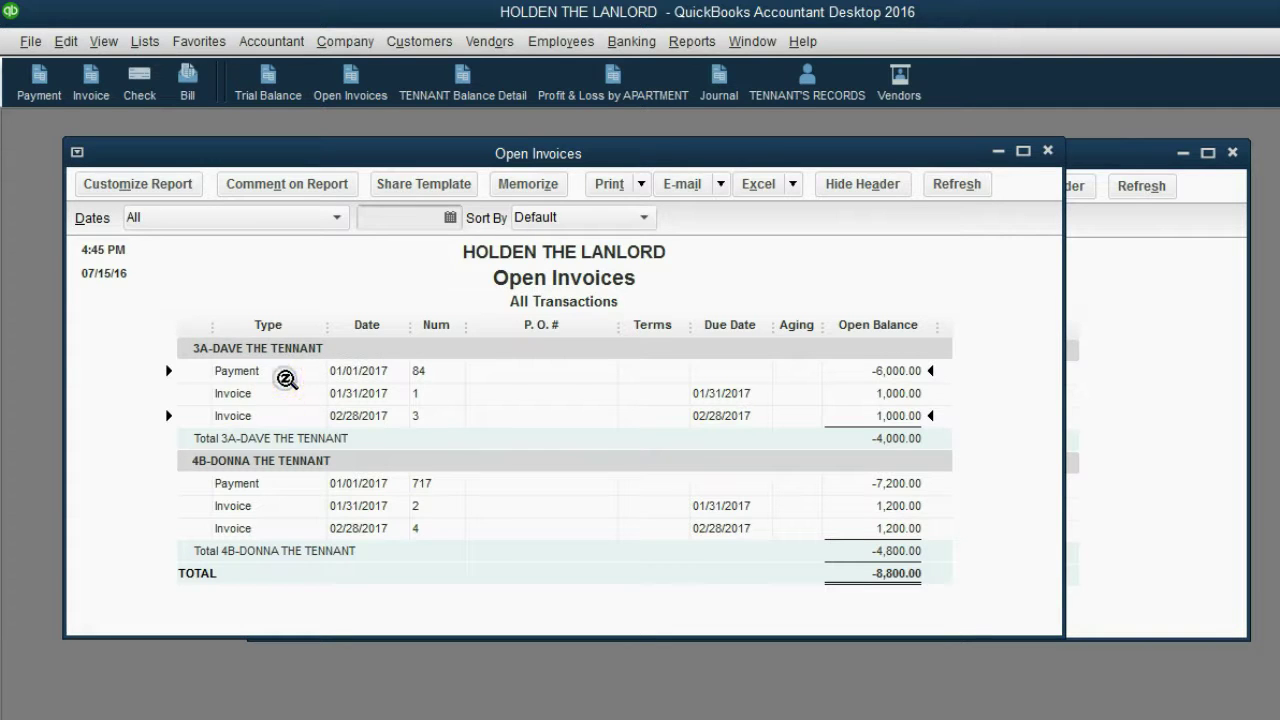
left_click(570, 280)
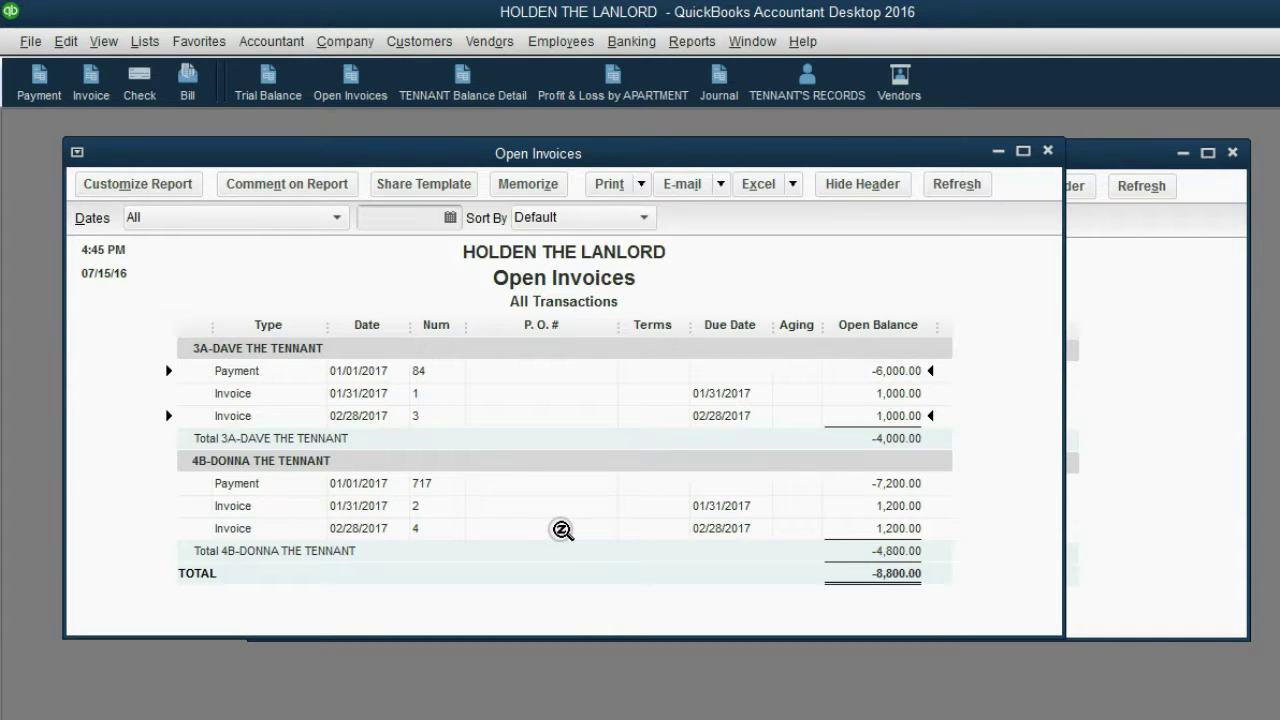
Step: Compare the apartment 4B tenant's open payment with the invoices, and check both tenants' totals in the Open Invoices report
left_click(877, 503)
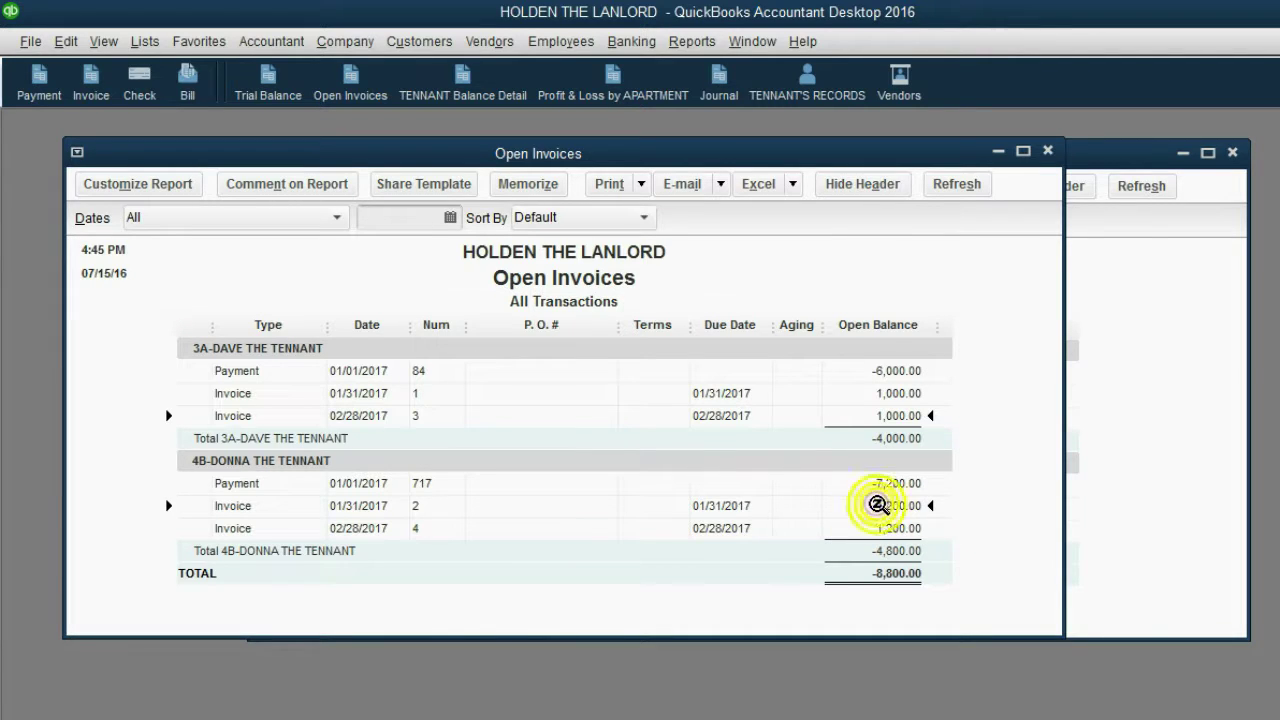
left_click(886, 483)
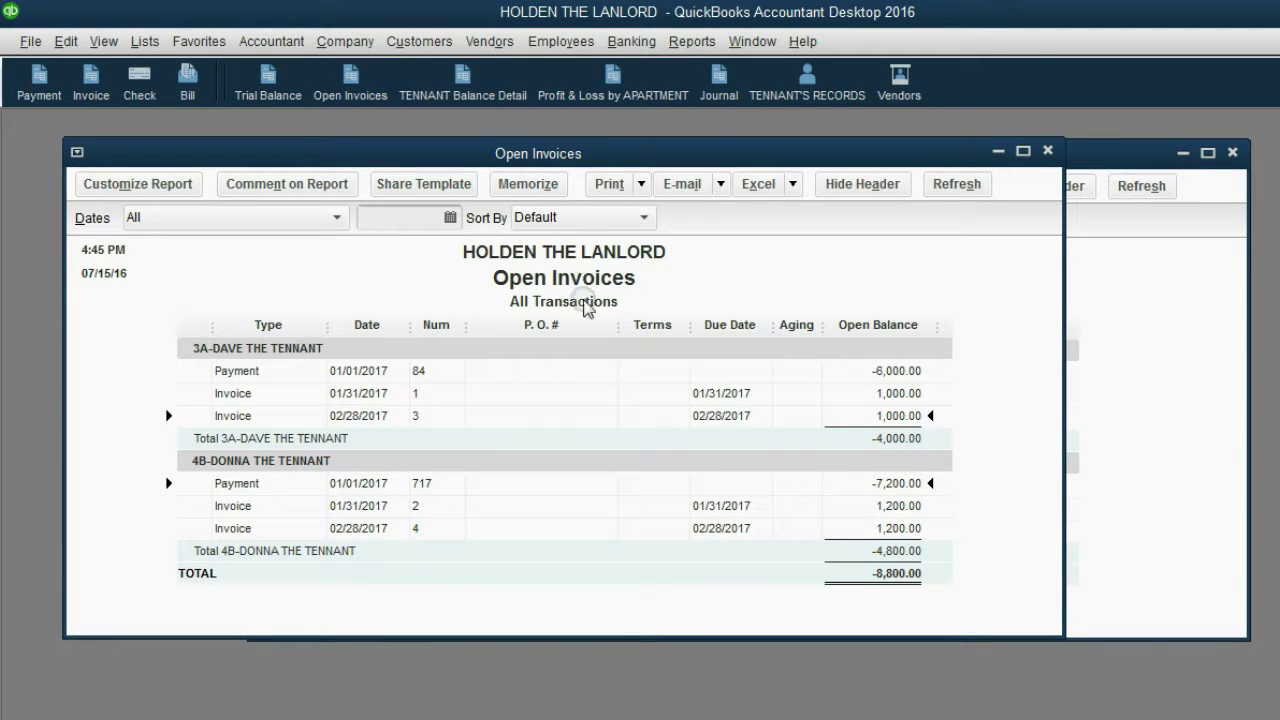
left_click(366, 506)
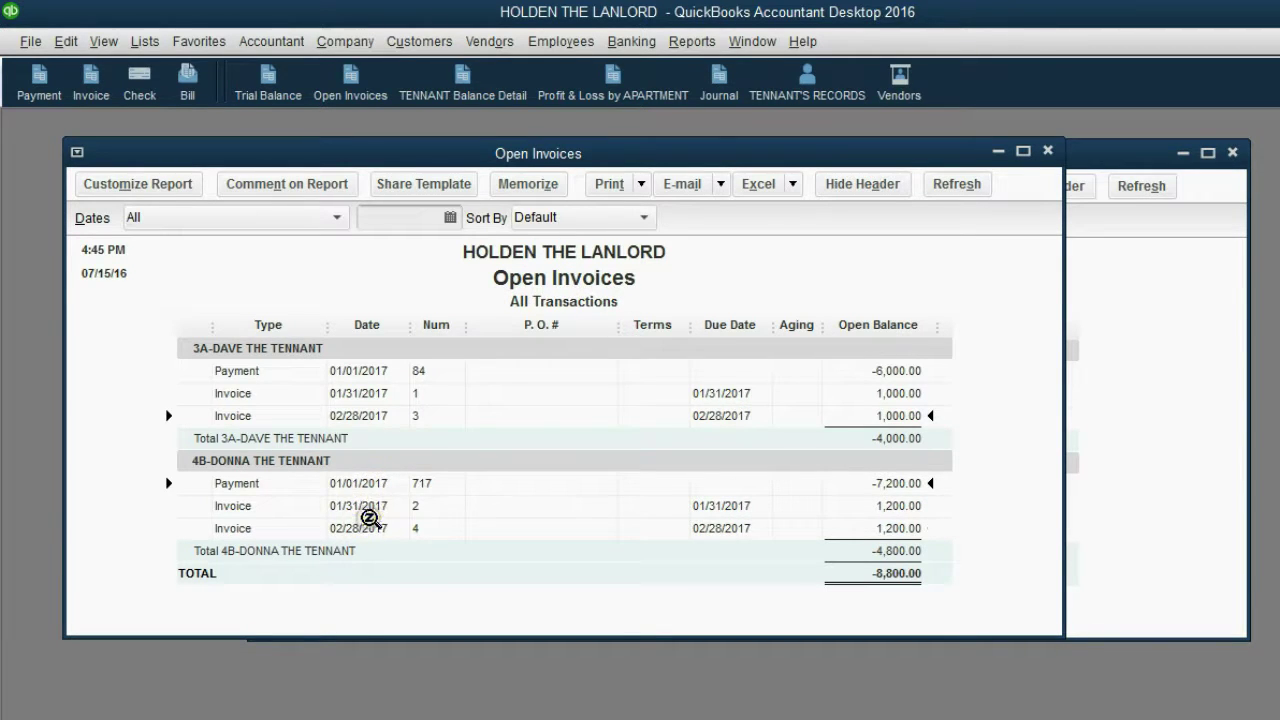
left_click(318, 463)
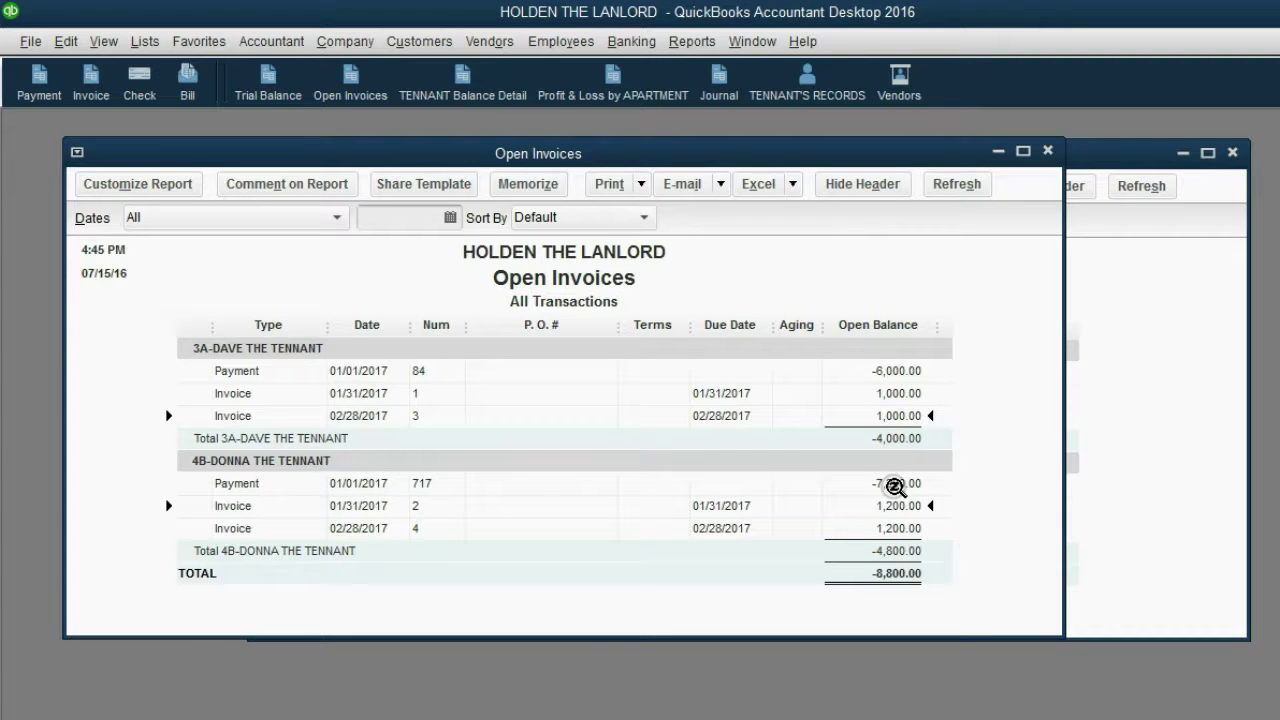
left_click(893, 484)
left_click(918, 438)
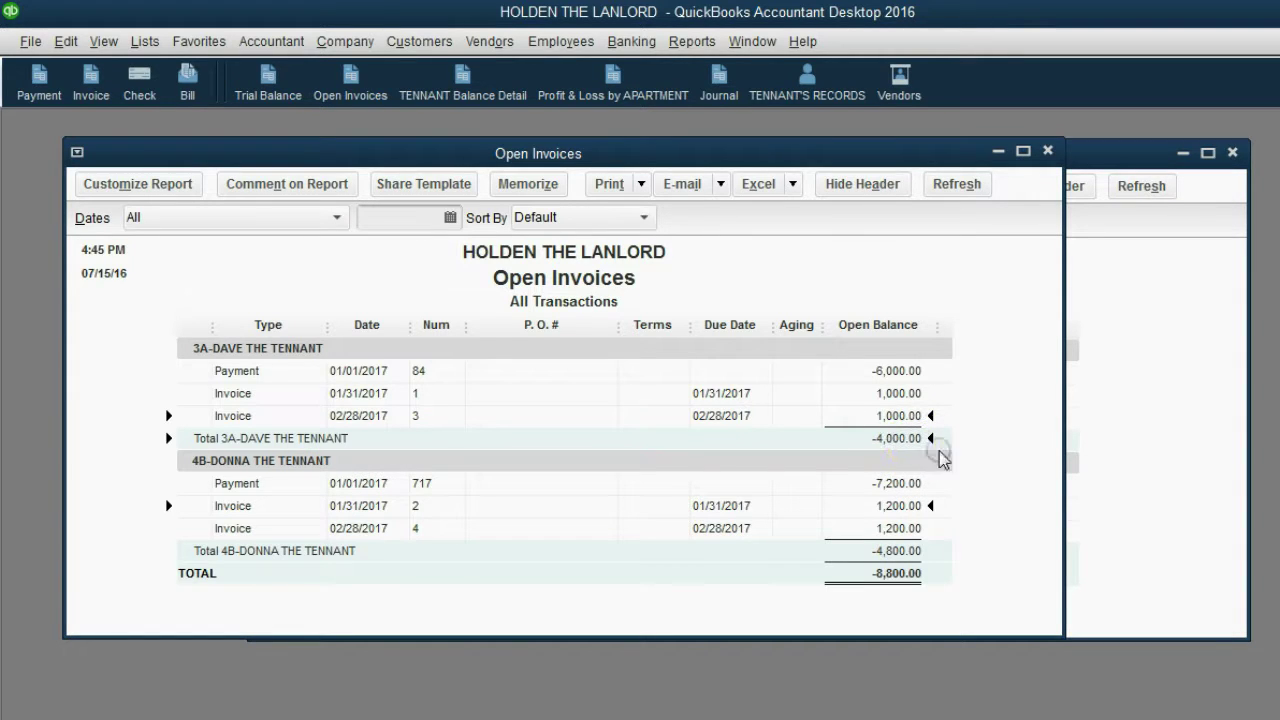
left_click(927, 550)
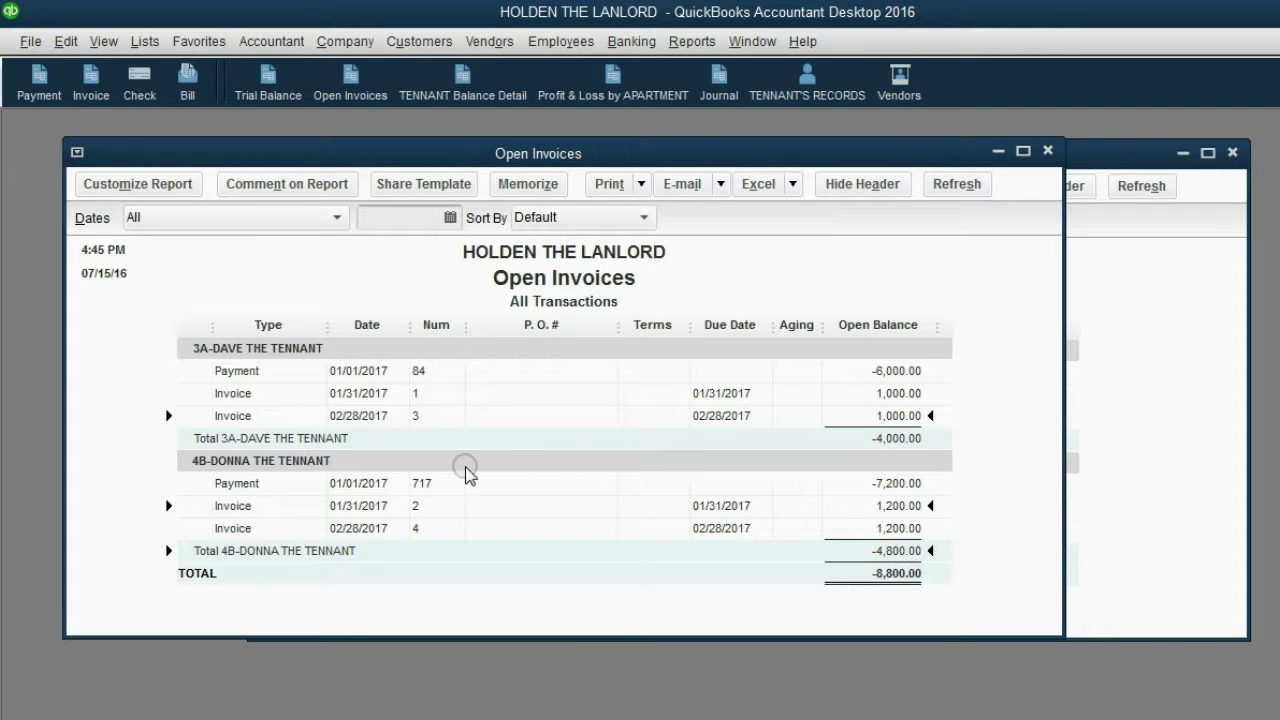
Step: Open the apartment 3A tenant's 01/31/2017 invoice, apply 1,000.00 of the prepaid 01/01/2017 payment as a credit, and close the invoice
double_click(362, 397)
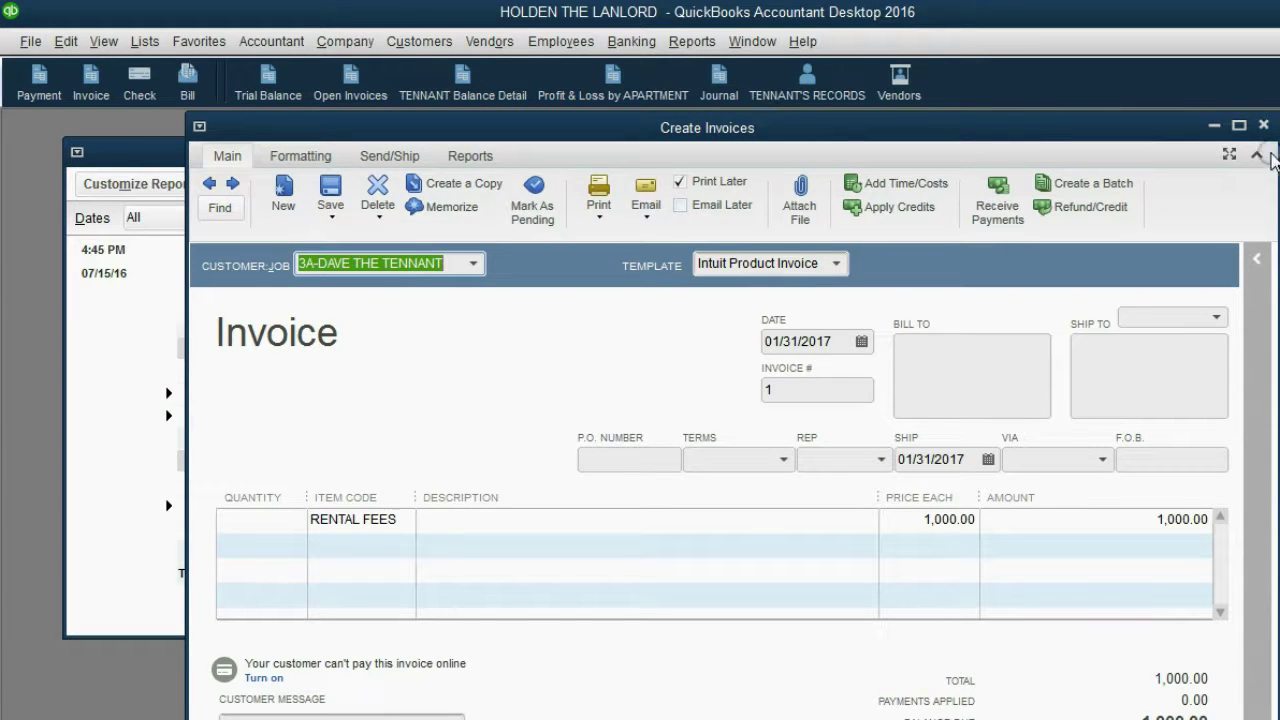
left_click(1257, 155)
left_click(1258, 155)
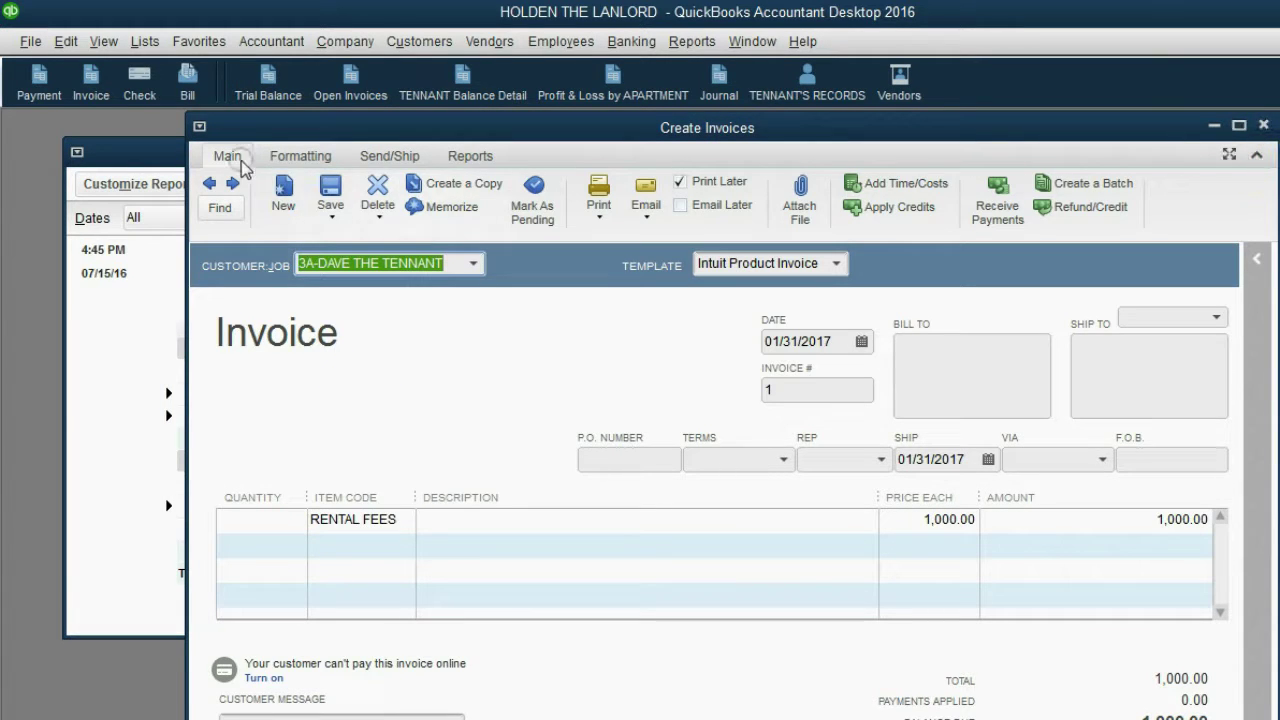
left_click(882, 210)
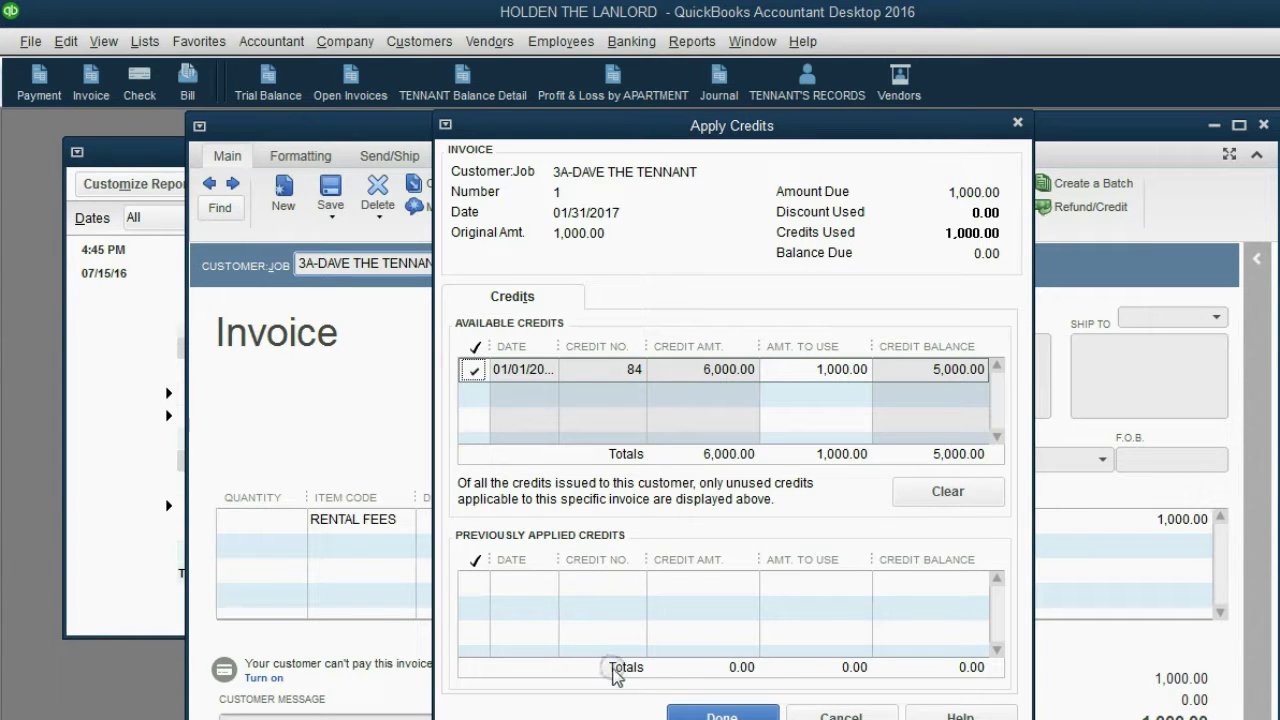
left_click(694, 716)
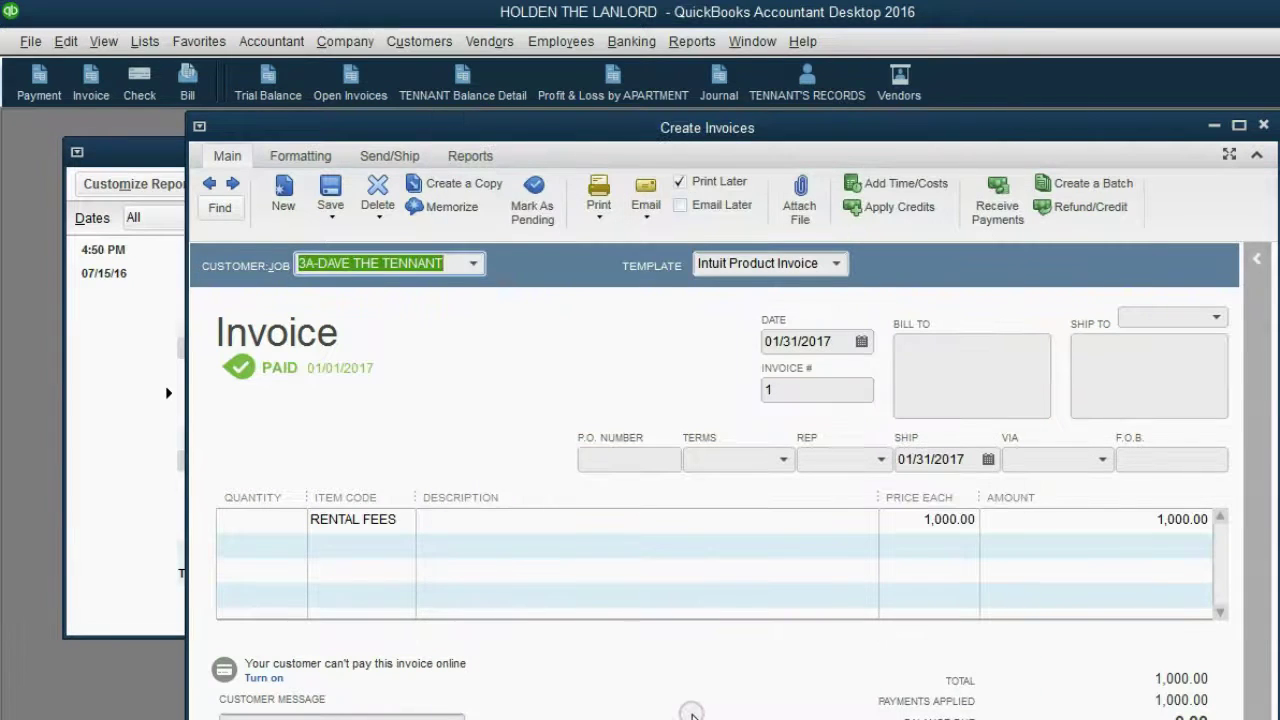
left_click_drag(616, 127, 594, 115)
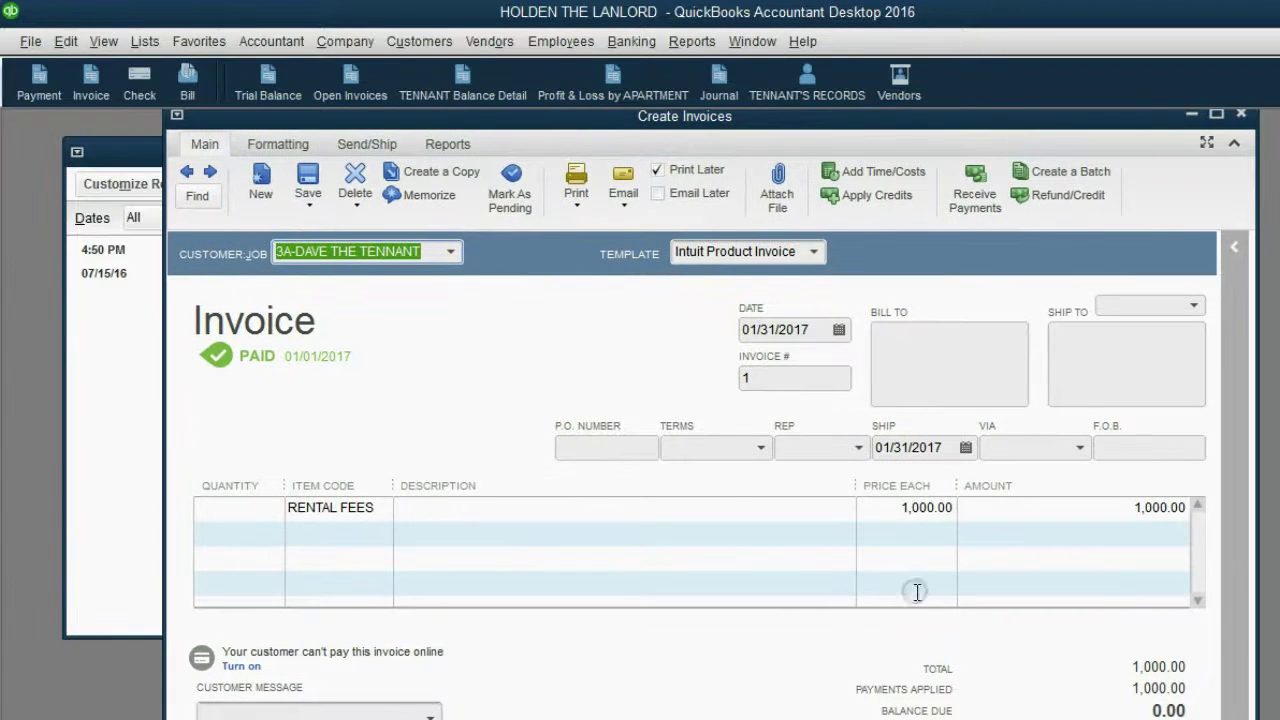
key("Escape")
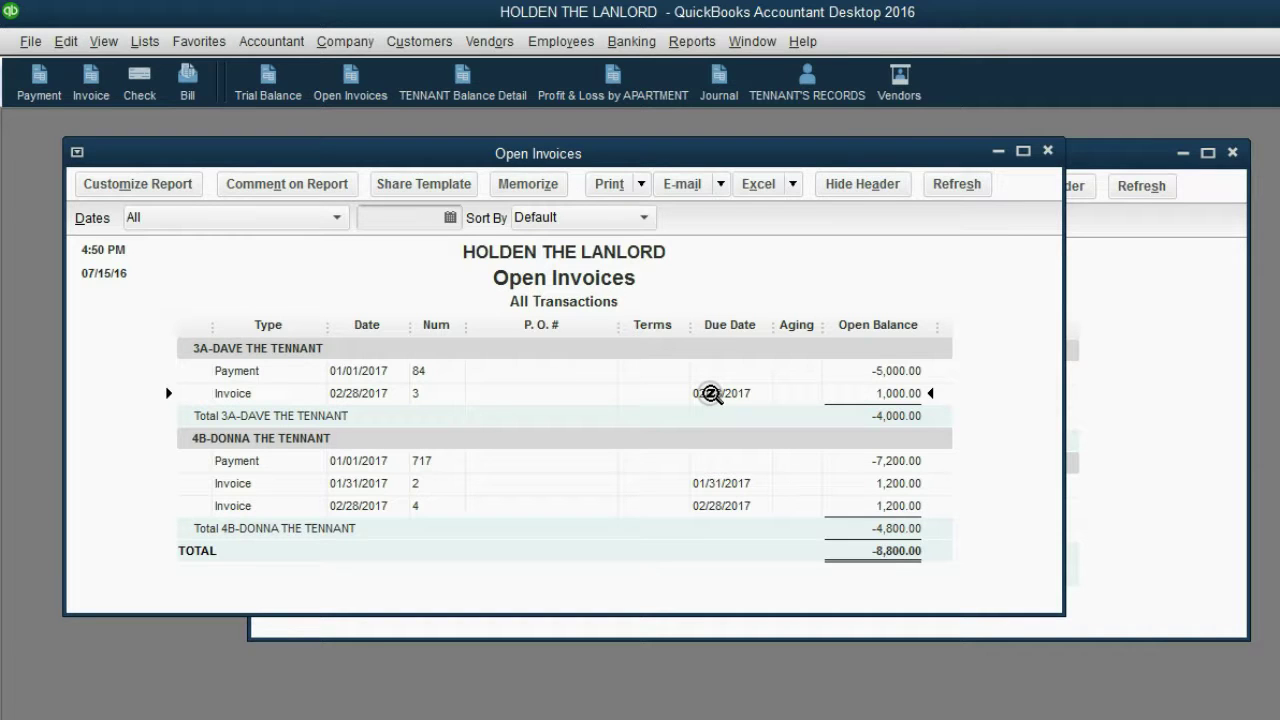
Step: Apply 1,000.00 of the apartment 3A tenant's remaining payment credit to the 02/28/2017 invoice and save it
left_click(898, 370)
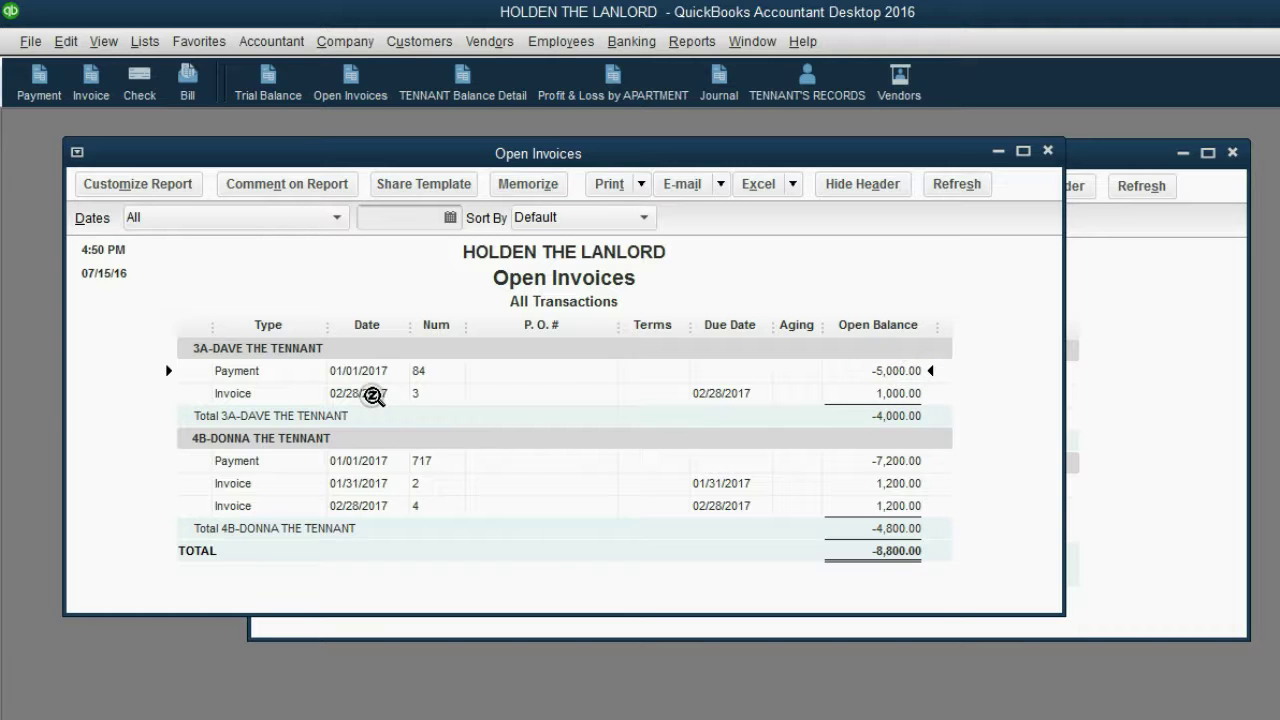
left_click(372, 395)
double_click(376, 396)
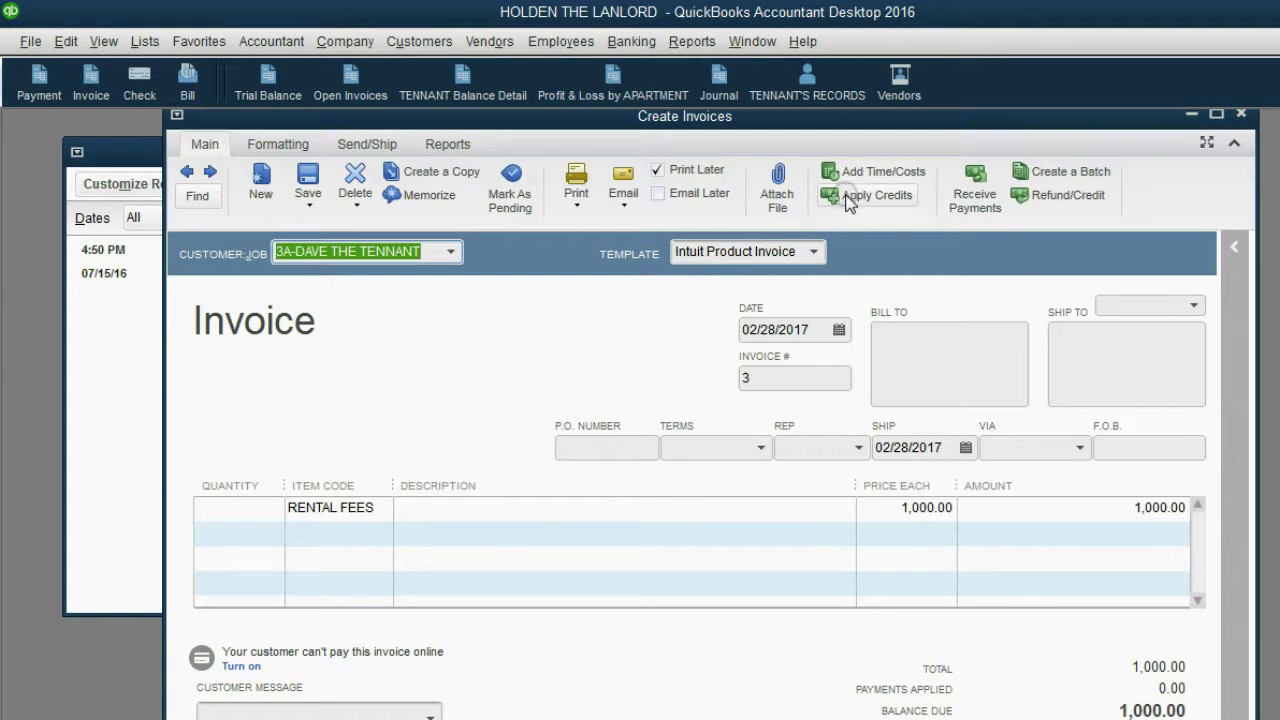
left_click(846, 197)
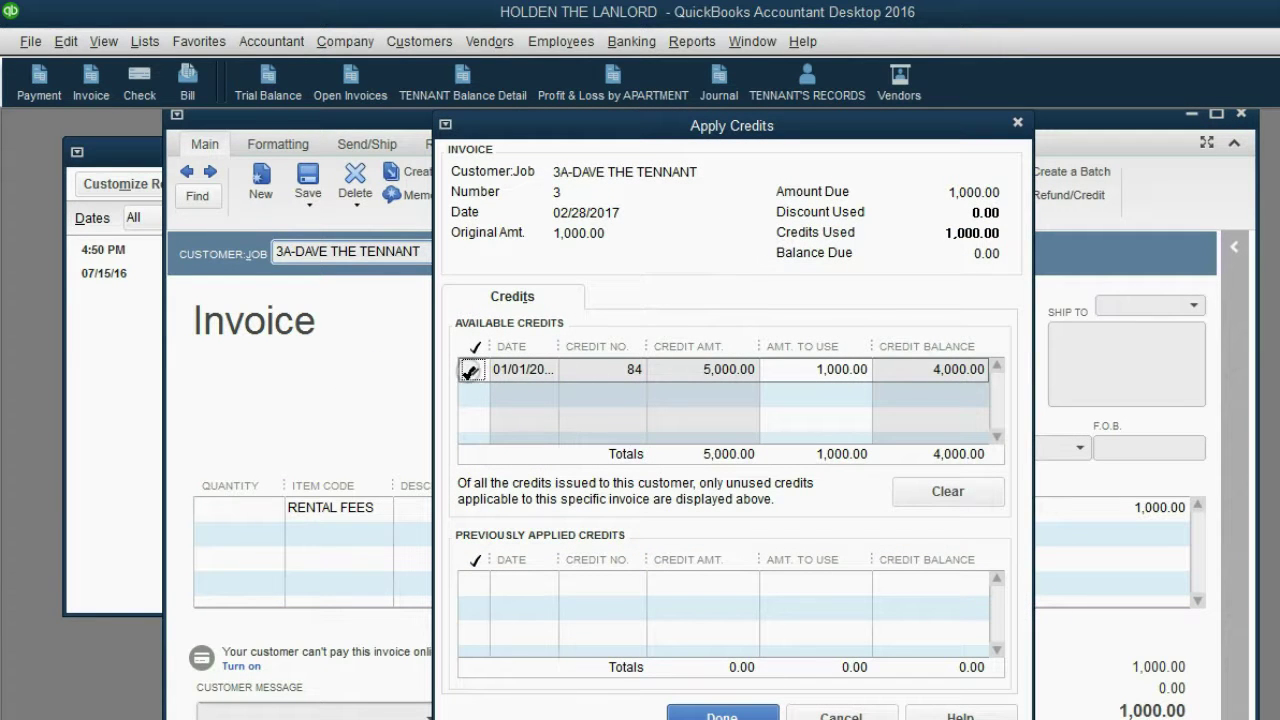
left_click(820, 255)
left_click(722, 714)
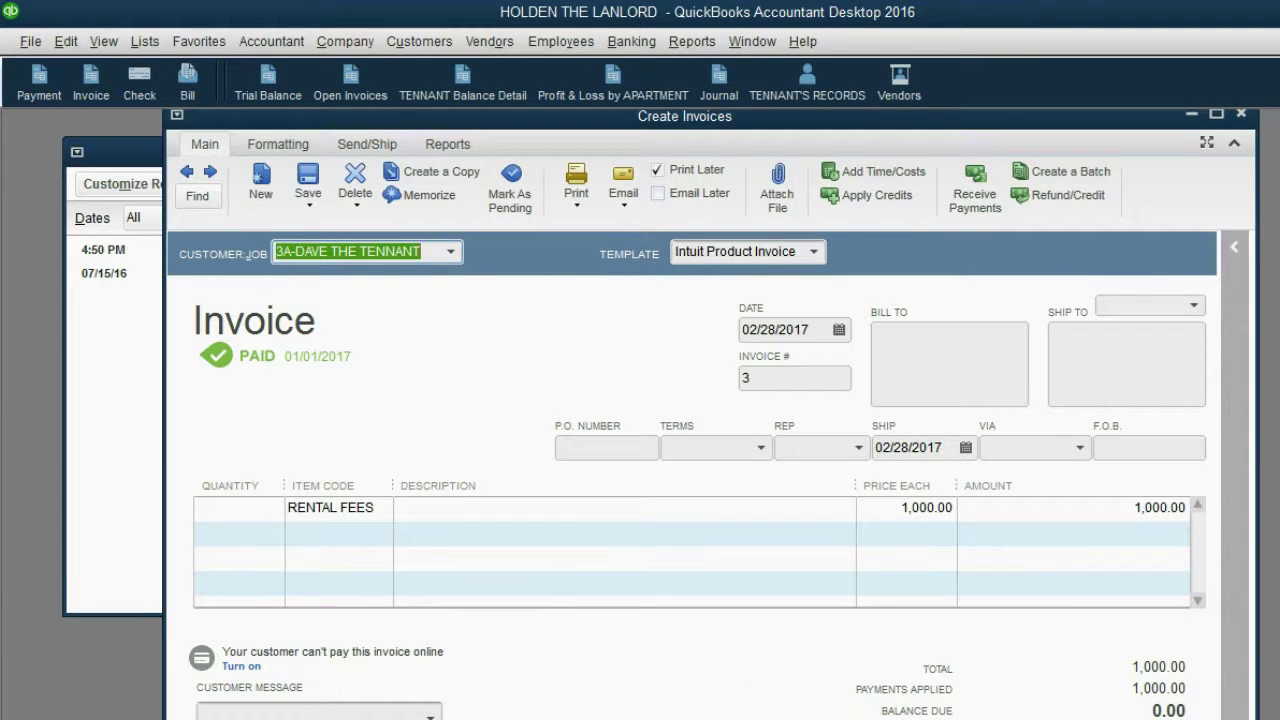
key("alt+a")
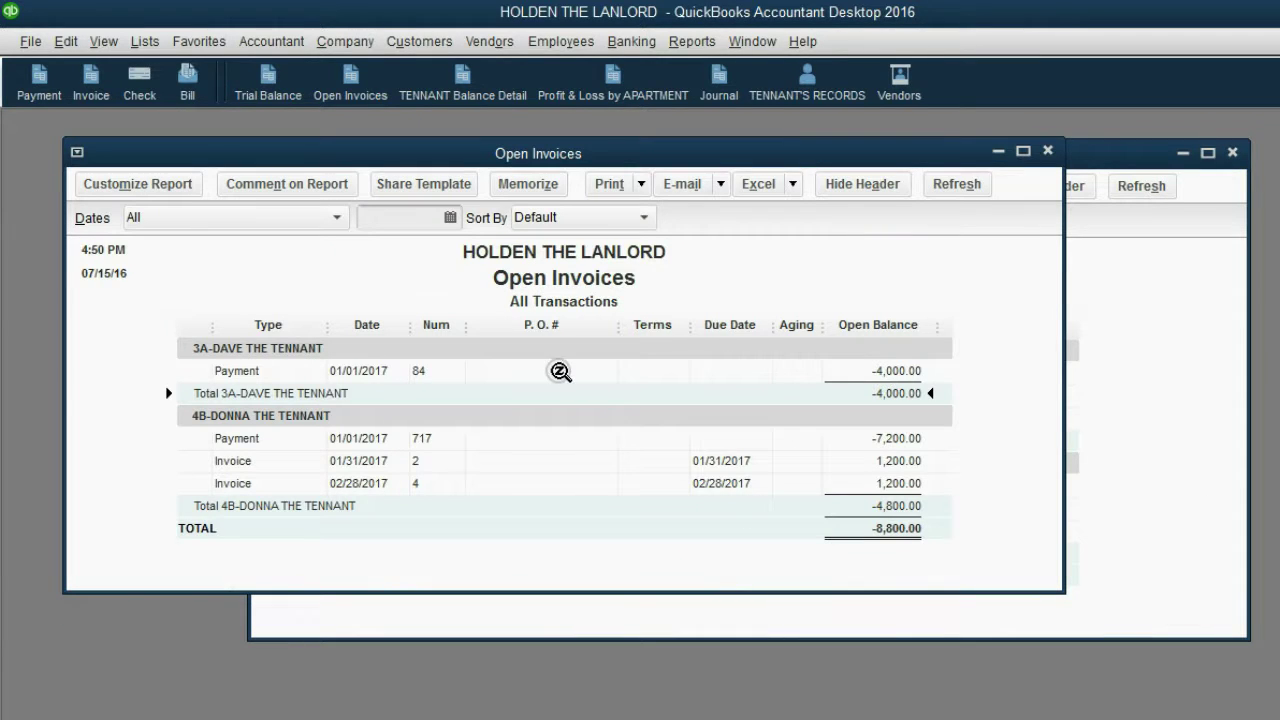
Step: Apply 1,200.00 of the apartment 4B tenant's prepaid payment to the 01/31/2017 invoice and save it
left_click(318, 350)
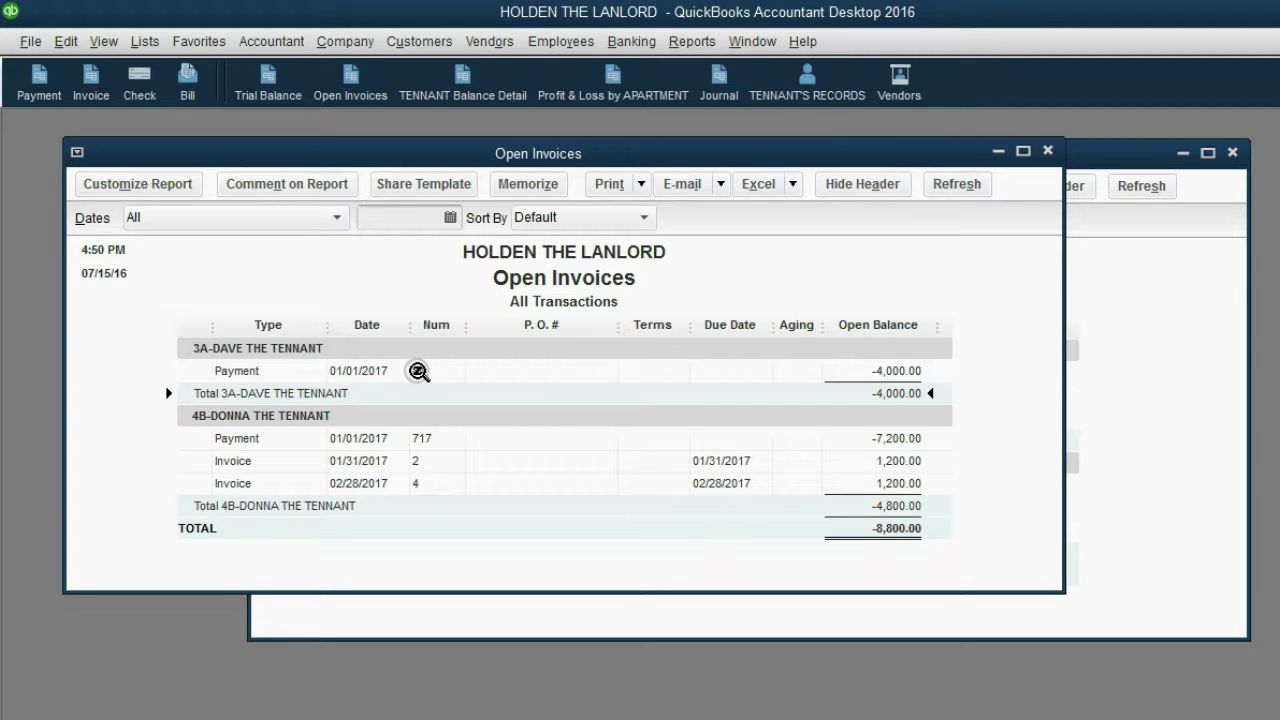
left_click(907, 371)
double_click(375, 461)
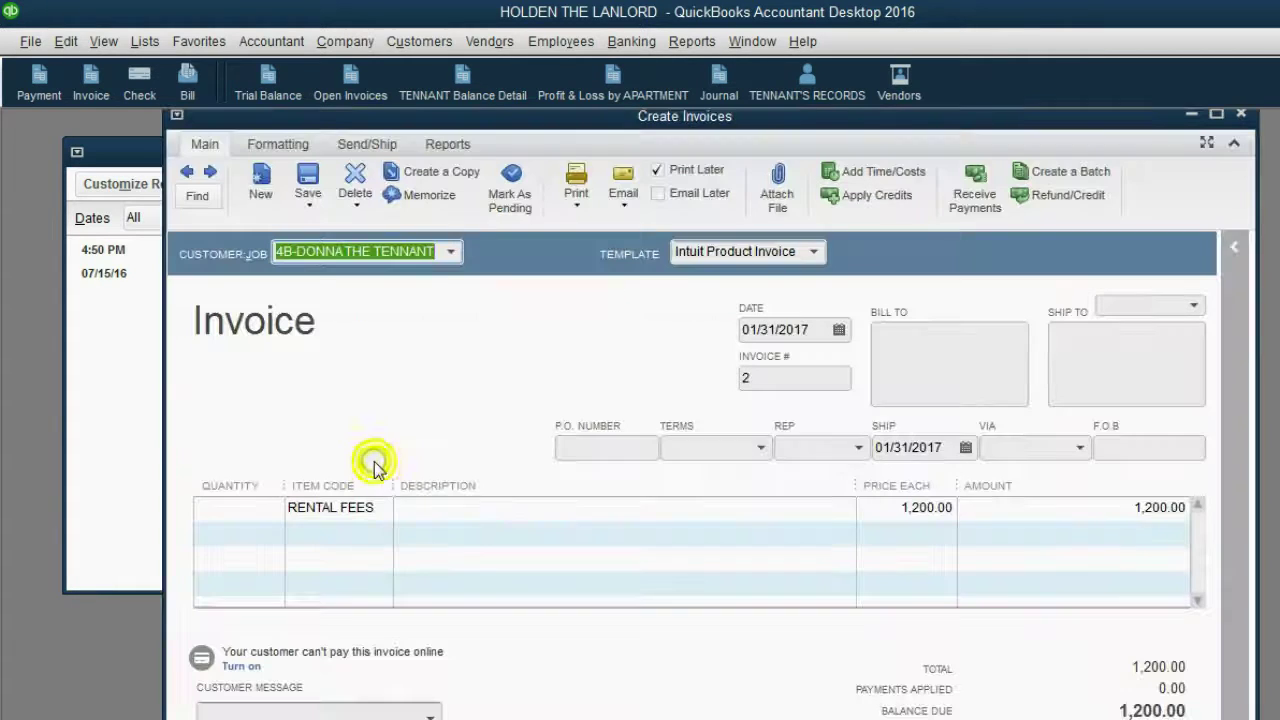
left_click(891, 200)
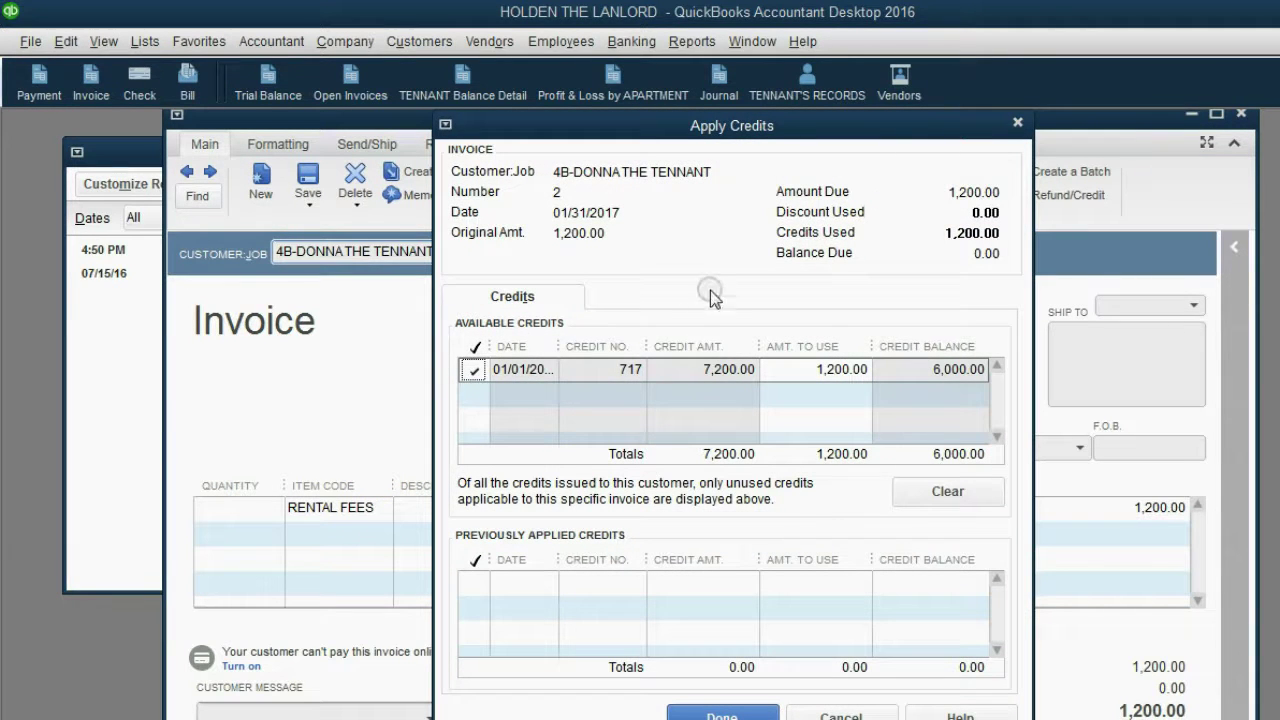
left_click(527, 370)
left_click(702, 715)
key("alt+a")
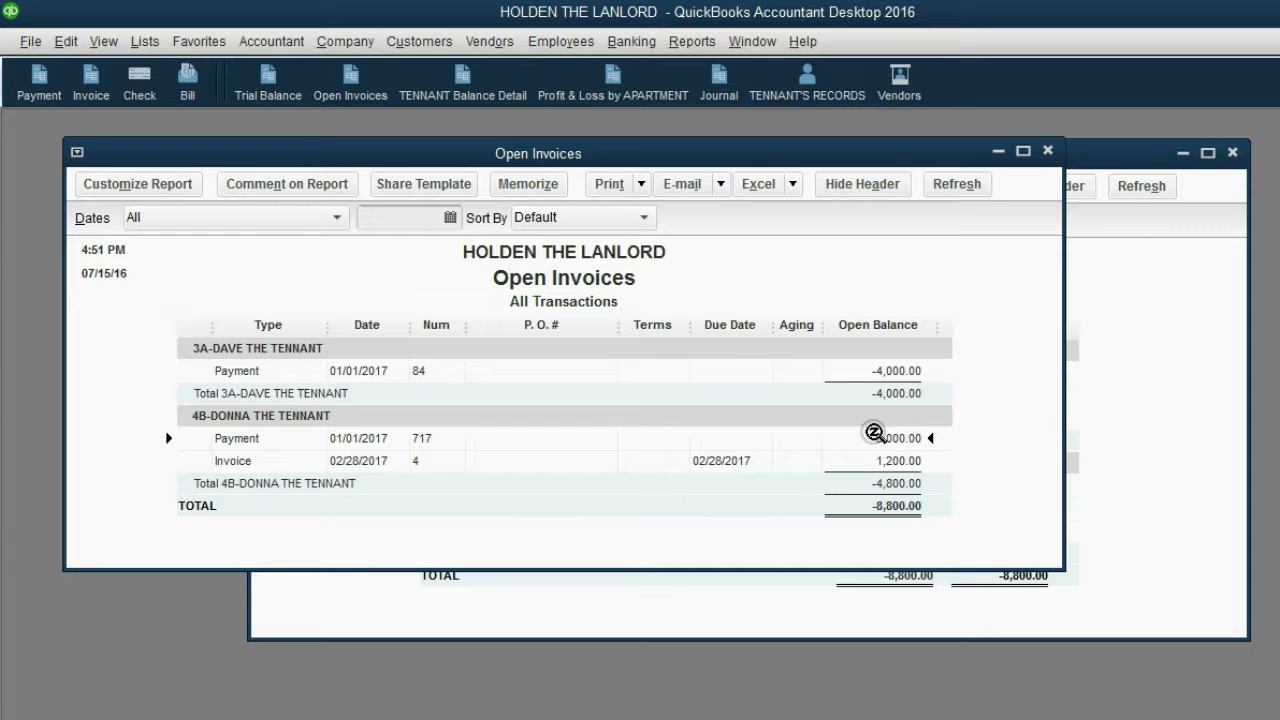
Step: Apply 1,200.00 of the apartment 4B tenant's remaining payment credit to the 02/28/2017 invoice and save it
double_click(358, 461)
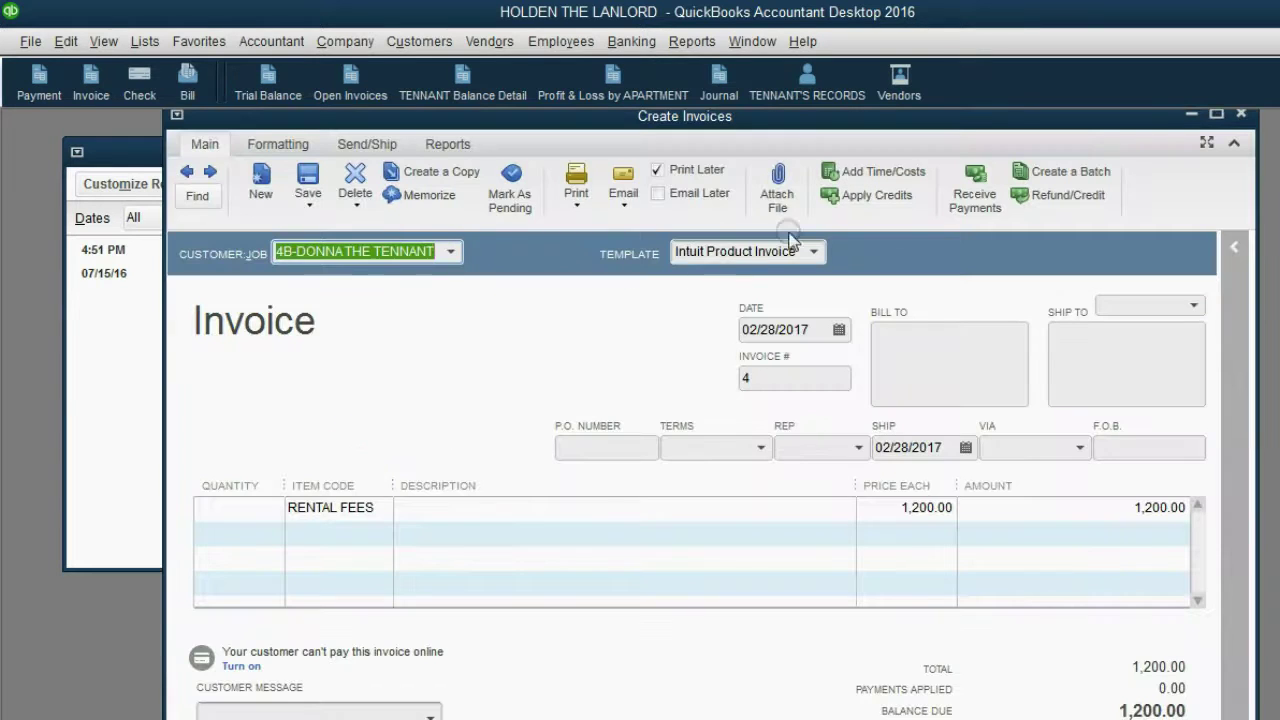
left_click(876, 197)
left_click(730, 710)
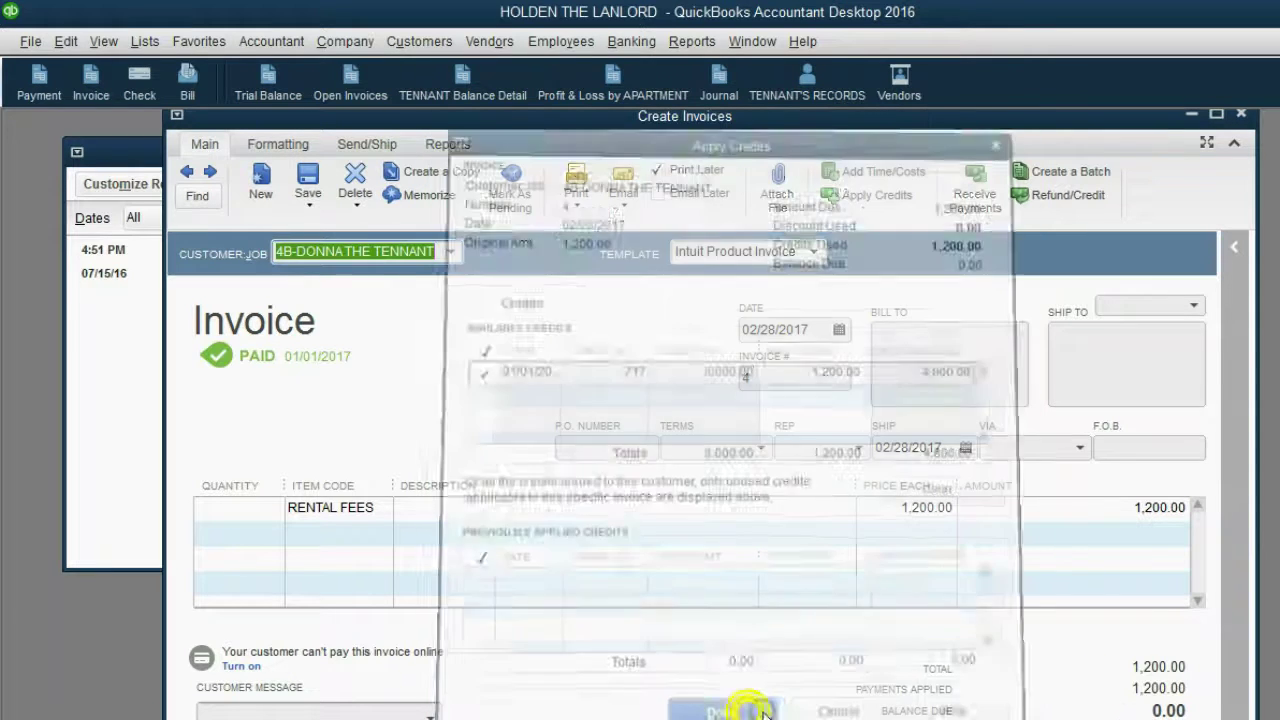
key("alt+a")
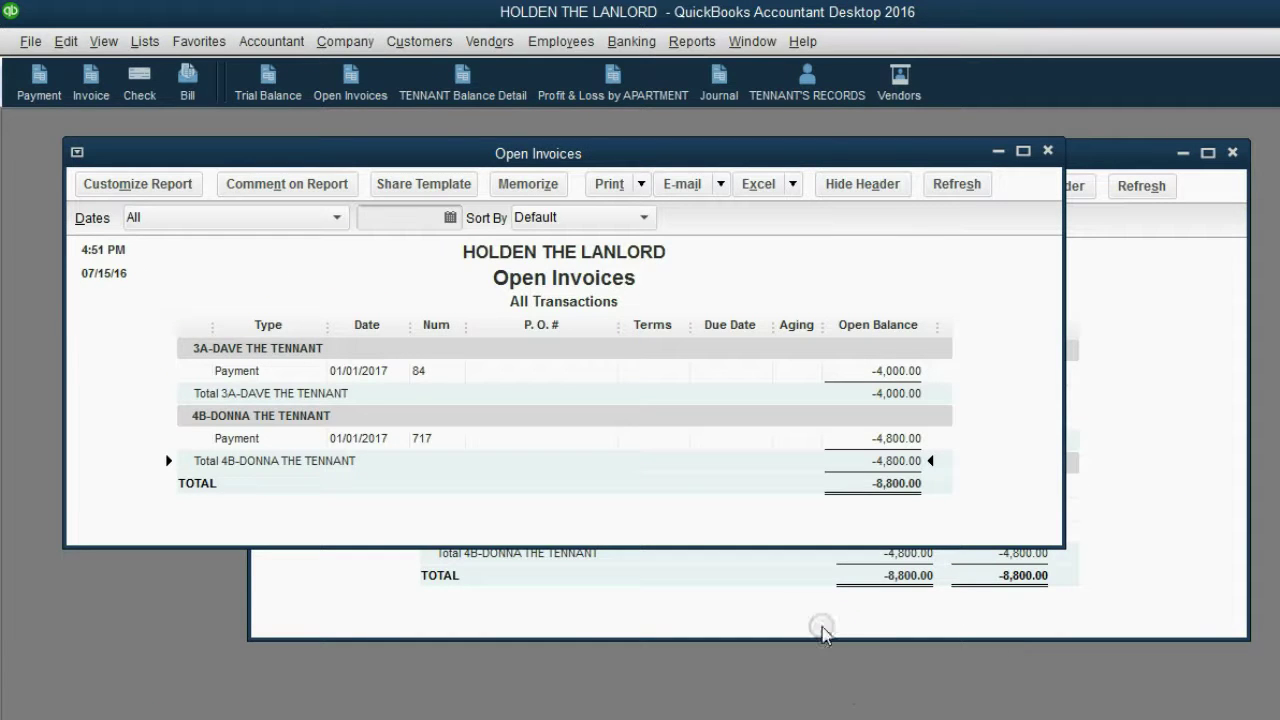
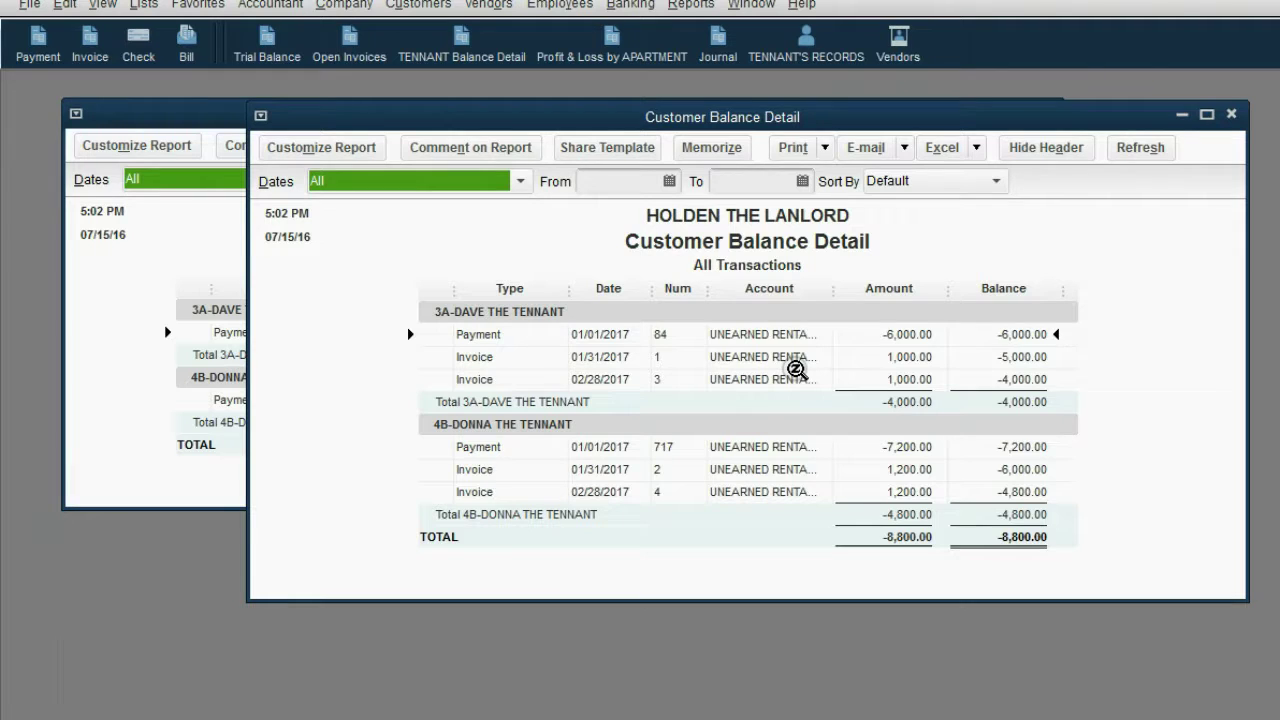
Step: Open the apartment 3A tenant's 01/31/2017 invoice from Customer Balance Detail and examine the payments applied to it in its Transaction History
double_click(796, 370)
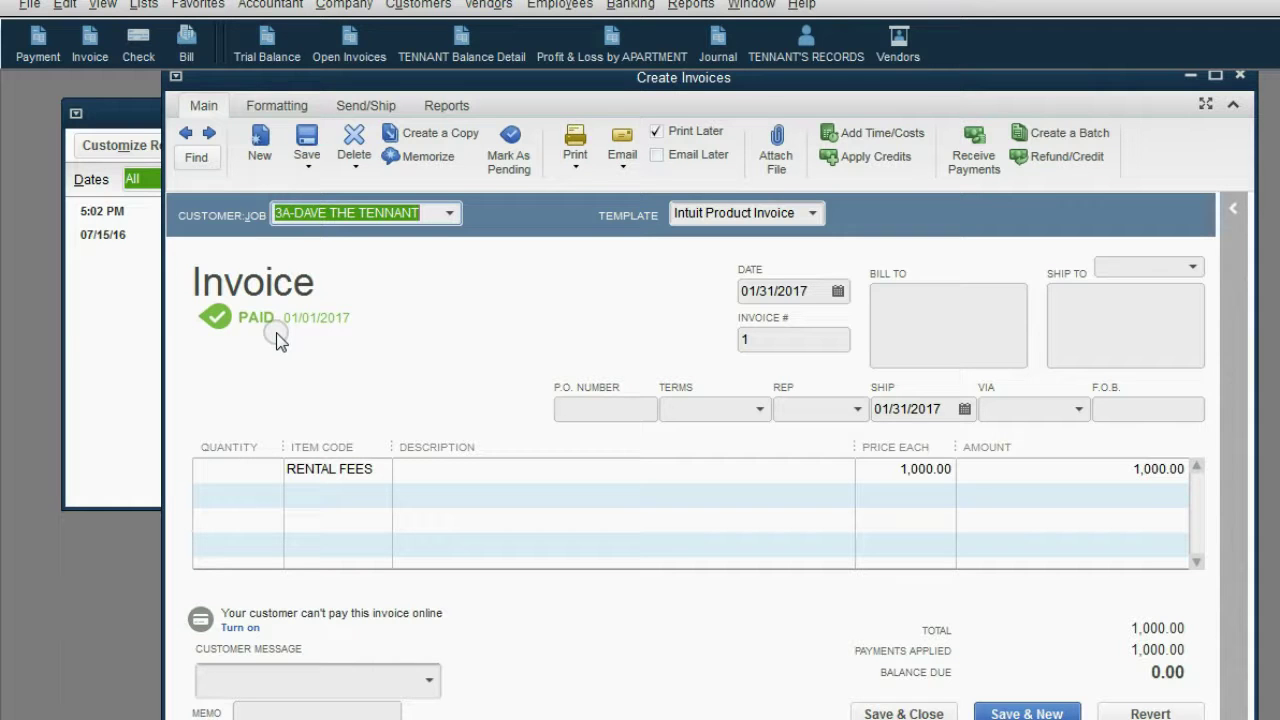
left_click(459, 108)
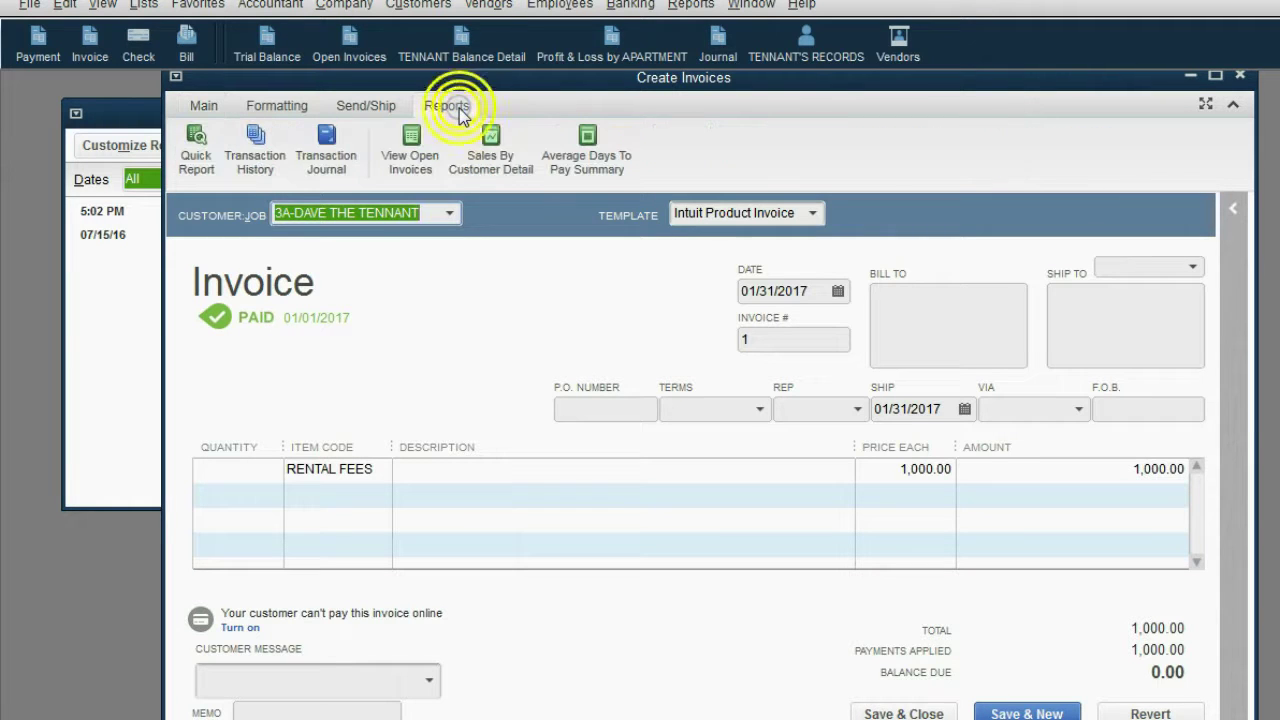
left_click(255, 150)
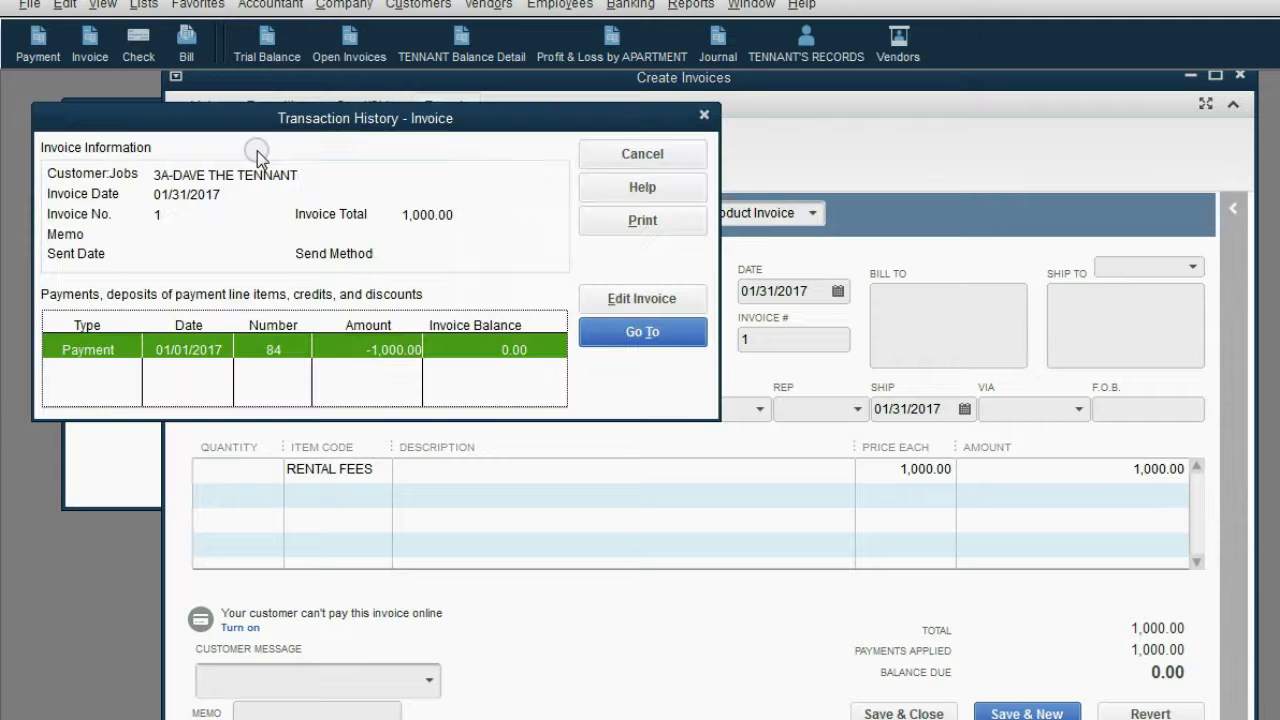
left_click_drag(265, 118, 507, 153)
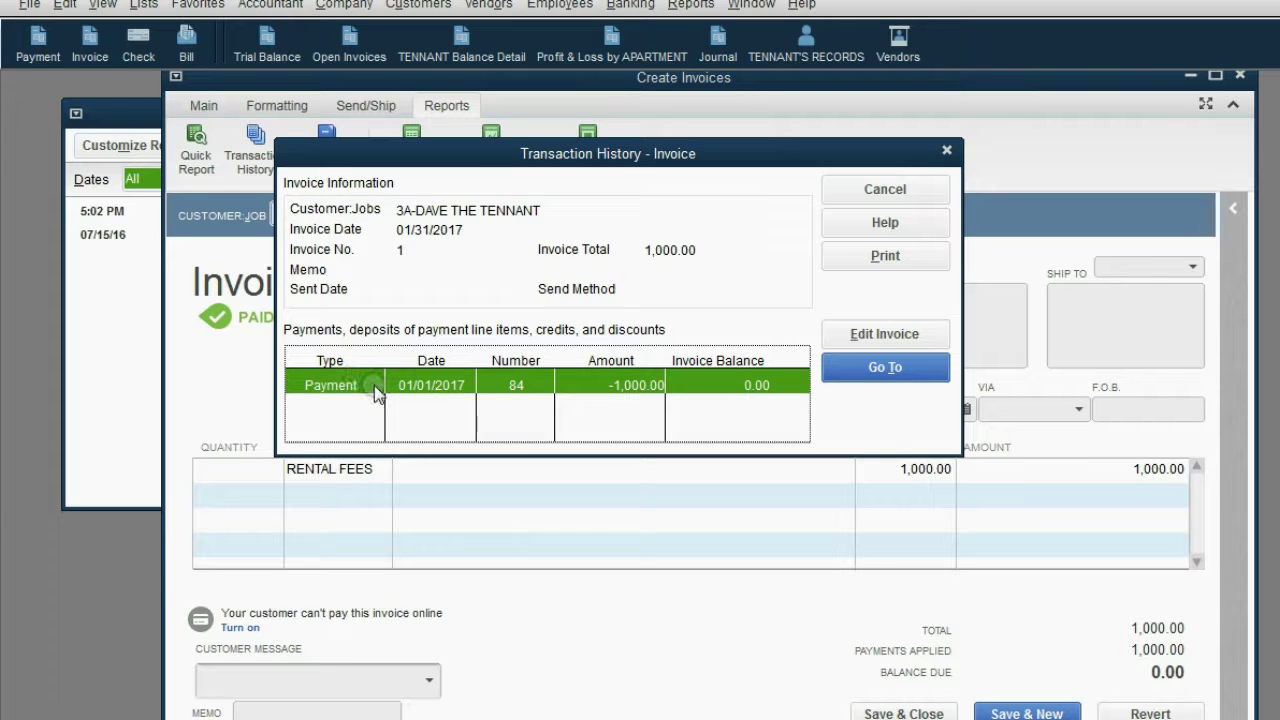
left_click_drag(545, 149, 548, 160)
left_click(949, 161)
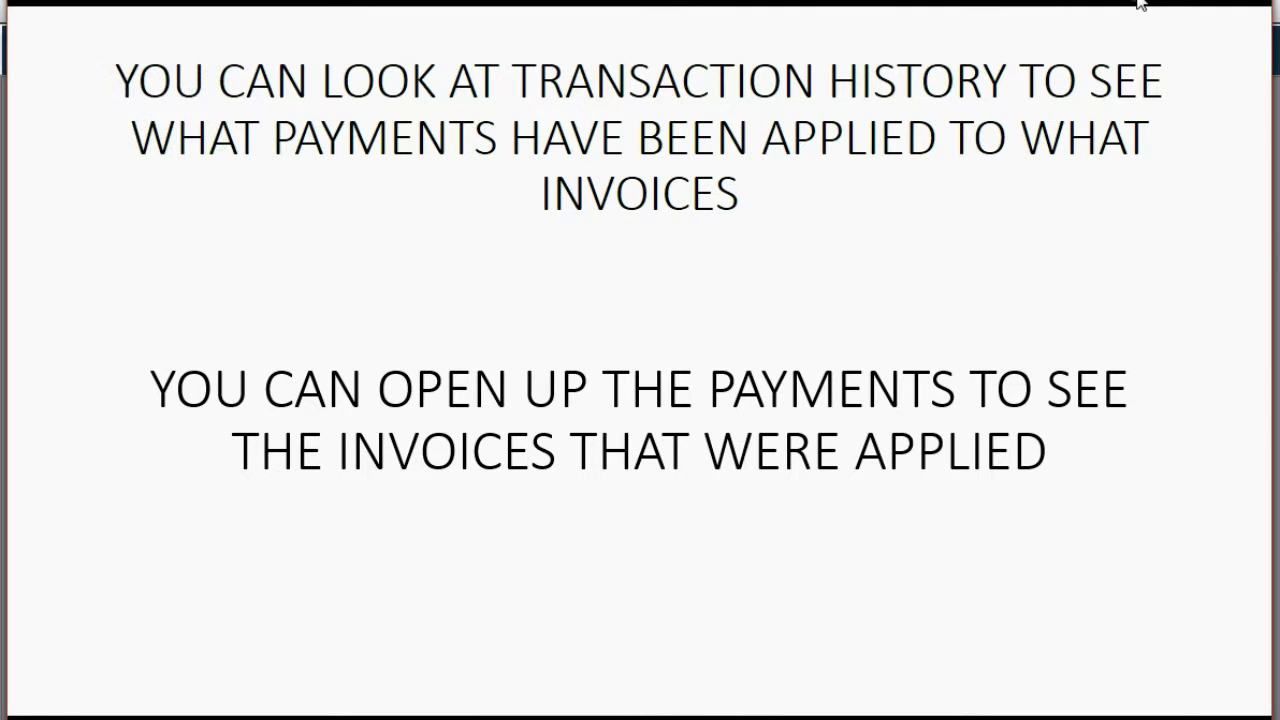
Step: Return to QuickBooks, close the invoice, and open the apartment 3A tenant's 01/01/2017 payment from the Customer Balance Detail report
key("alt+Tab")
left_click(1240, 81)
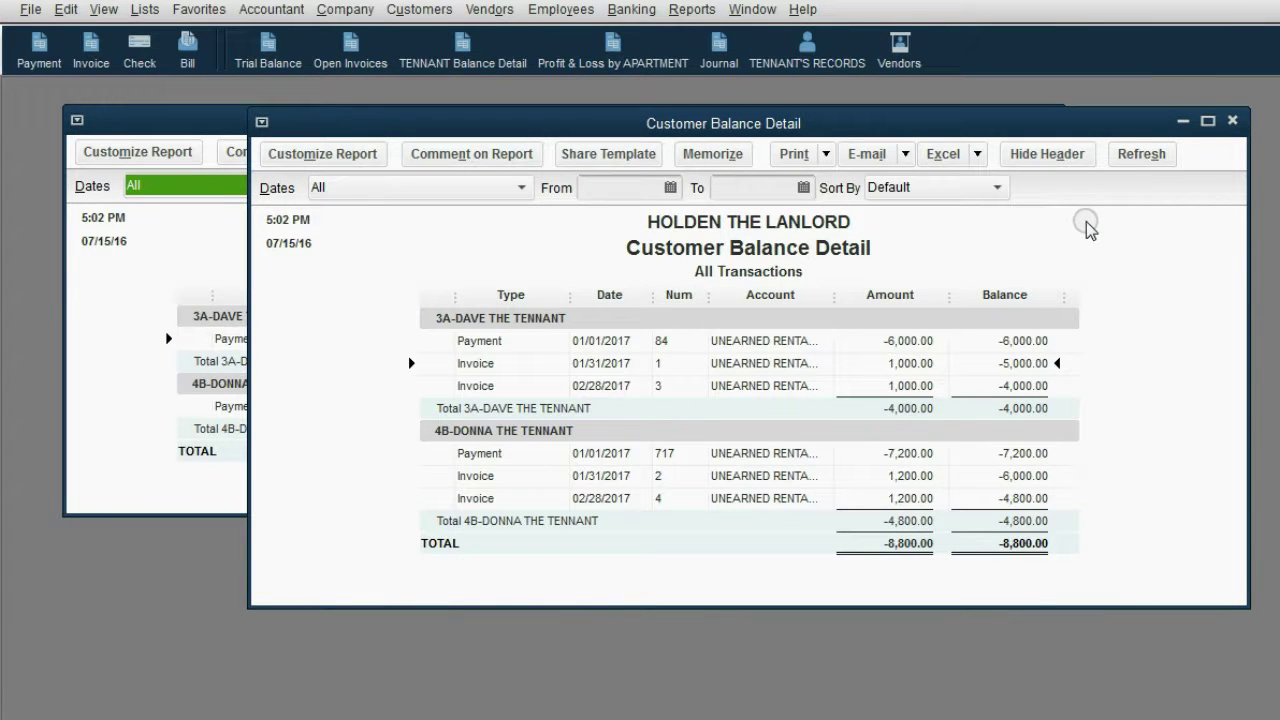
double_click(723, 341)
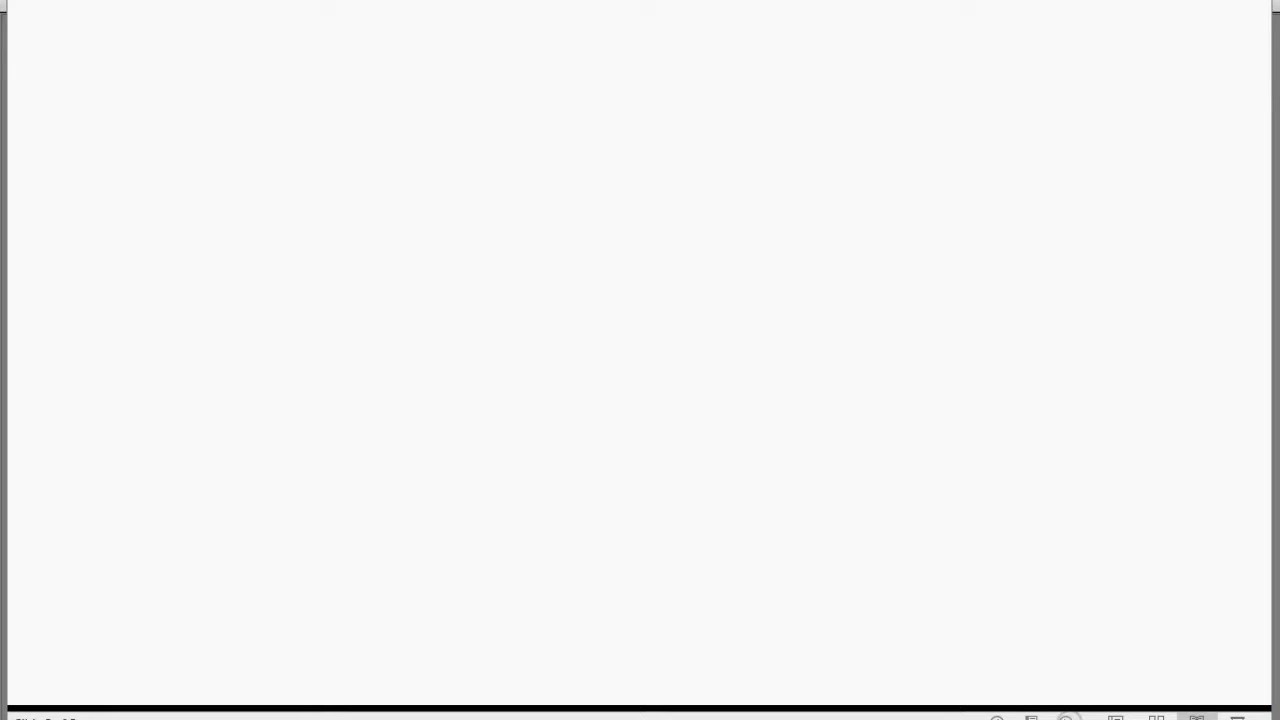
left_click(1066, 716)
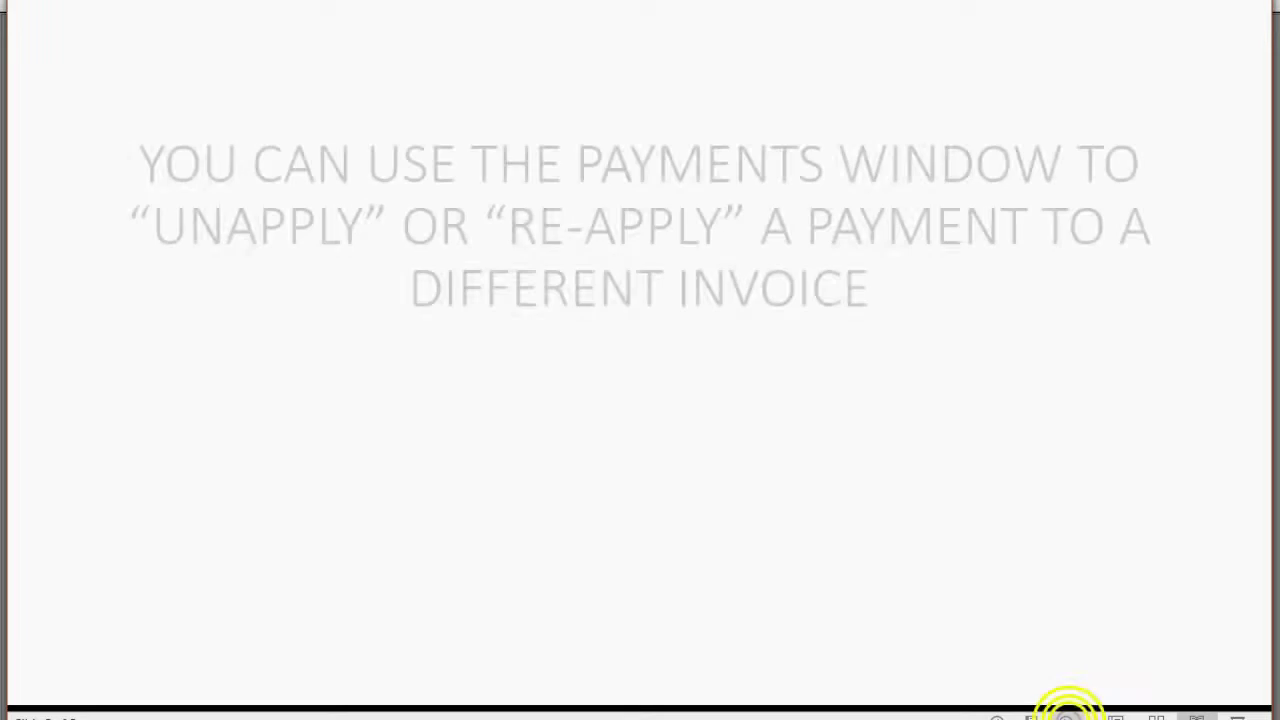